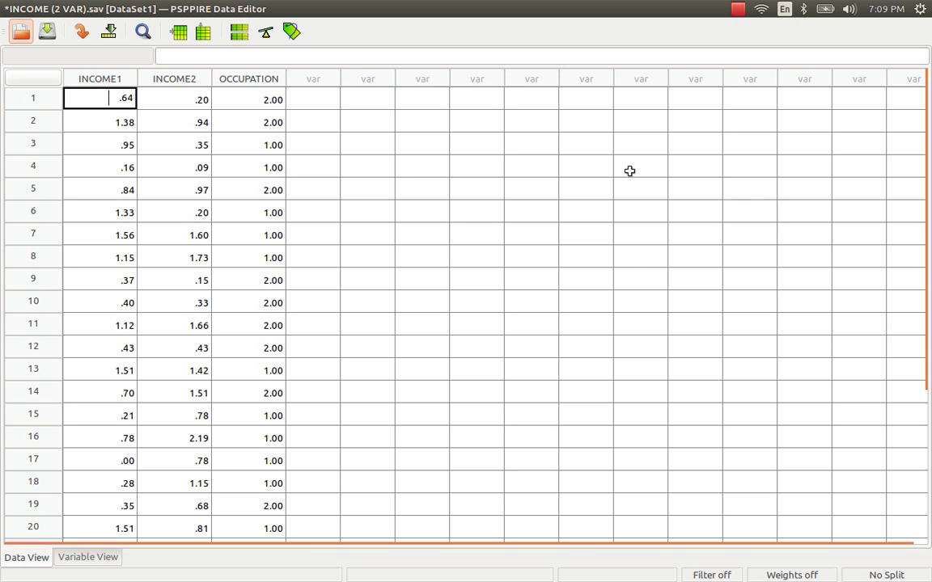
- Examine the available mean comparison analyses, from Means through Independent Samples to Paired Samples T Test
{"action": "key", "text": "alt+a"}
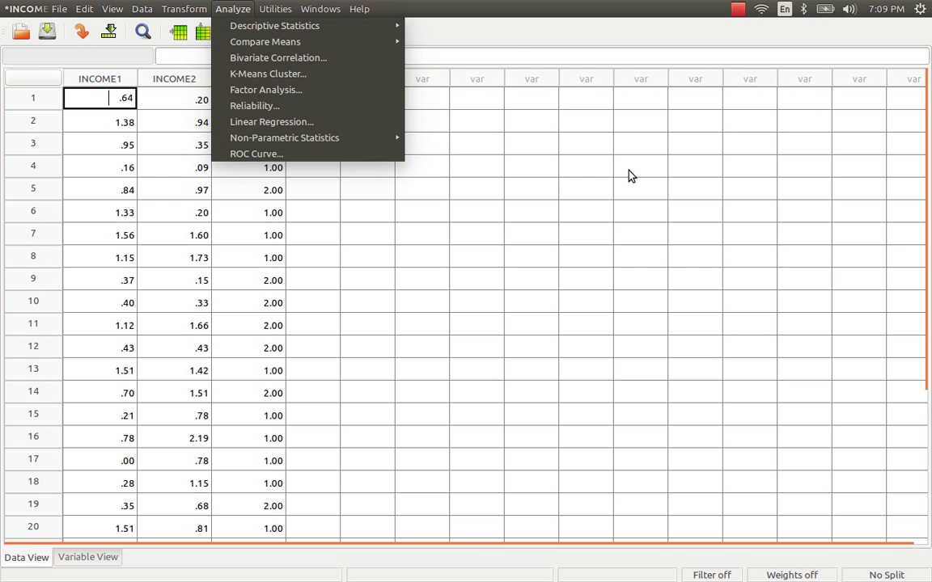
{"action": "key", "text": "Down"}
{"action": "key", "text": "Down"}
{"action": "key", "text": "Down"}
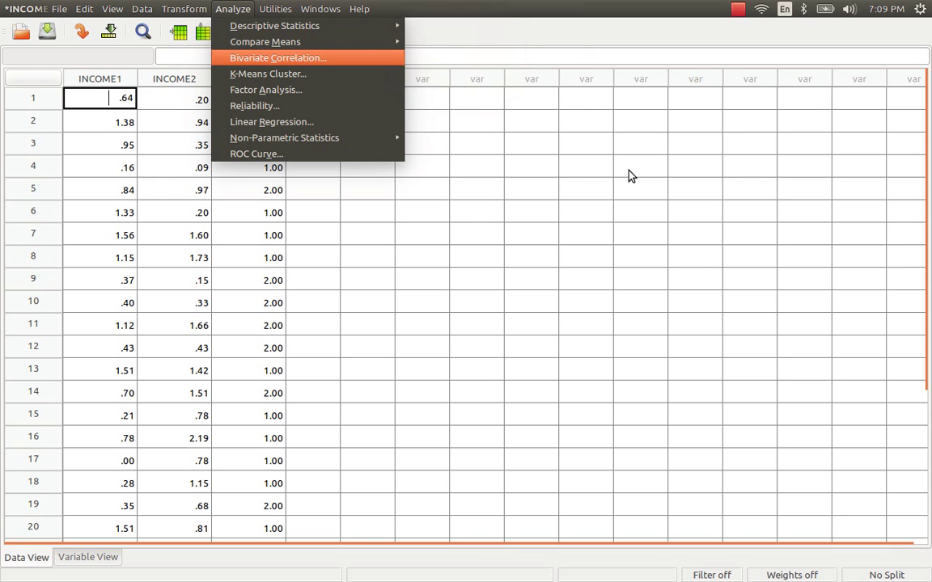
{"action": "key", "text": "Up"}
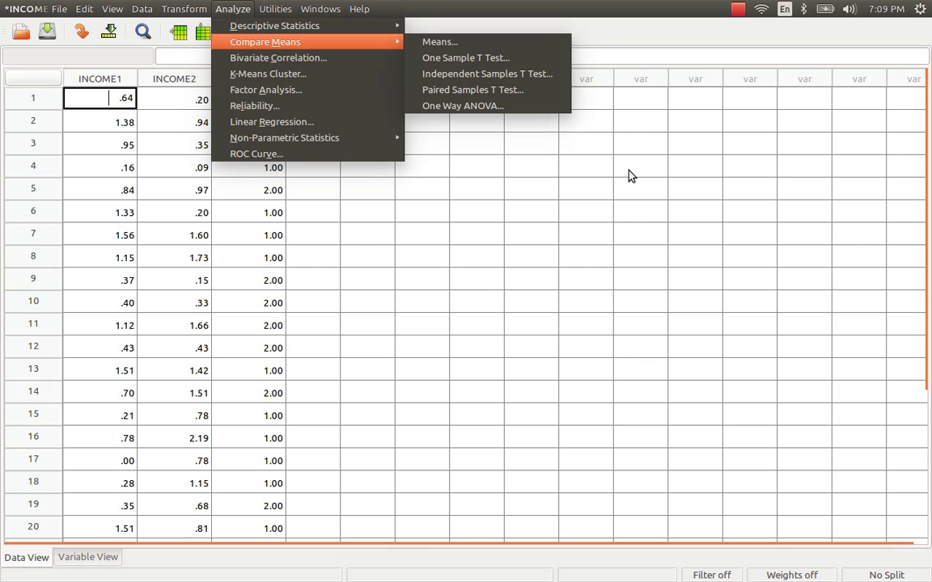
{"action": "key", "text": "Right"}
{"action": "key", "text": "Down"}
{"action": "key", "text": "Down"}
{"action": "key", "text": "Down"}
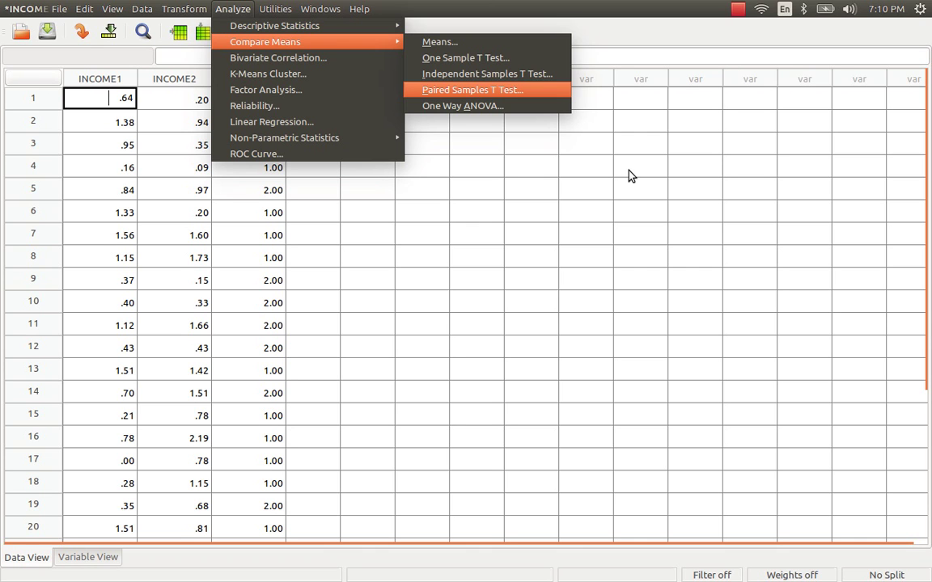
{"action": "key", "text": "Escape"}
{"action": "key", "text": "alt"}
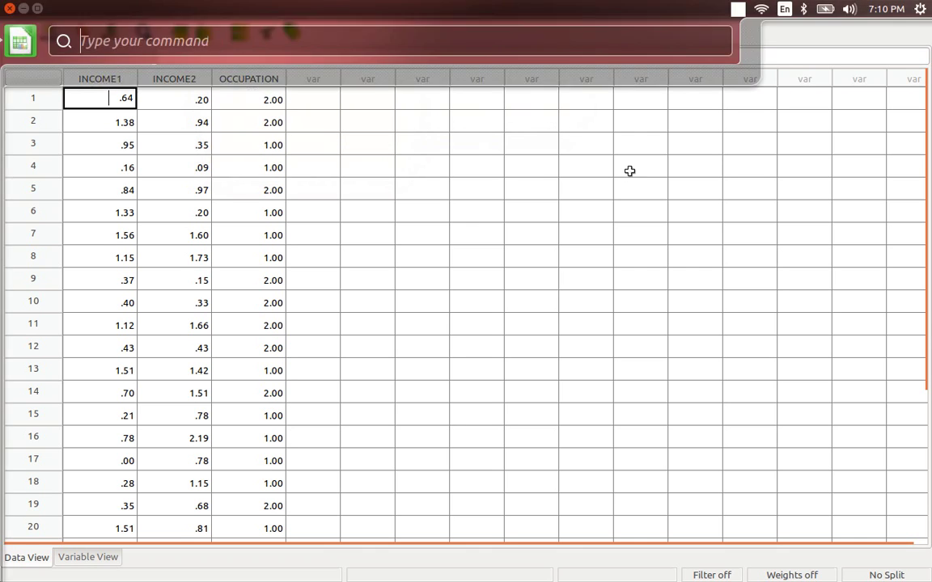
{"action": "key", "text": "Escape"}
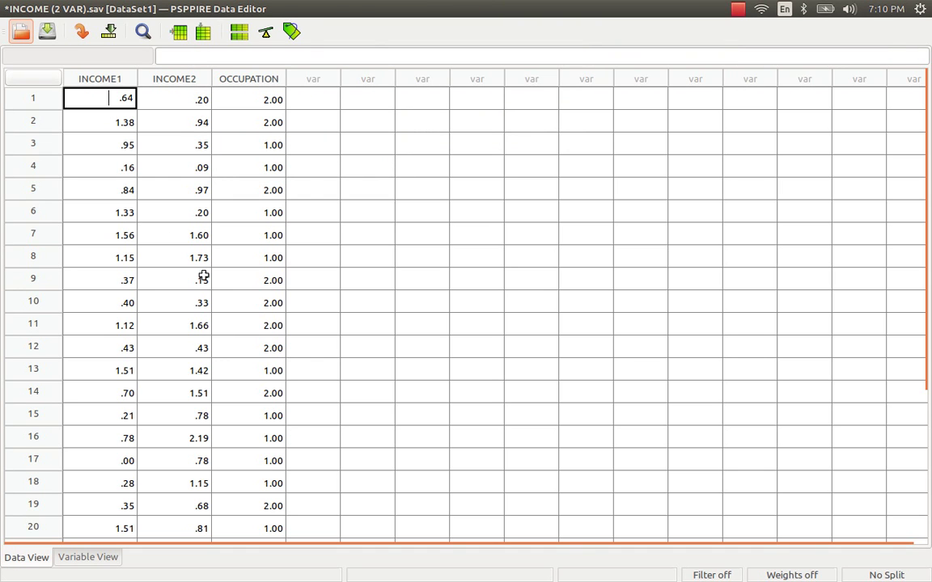
- Open a new blank syntax editor and return to the INCOME (2 VAR) data editor
{"action": "key", "text": "alt+f"}
{"action": "key", "text": "Right"}
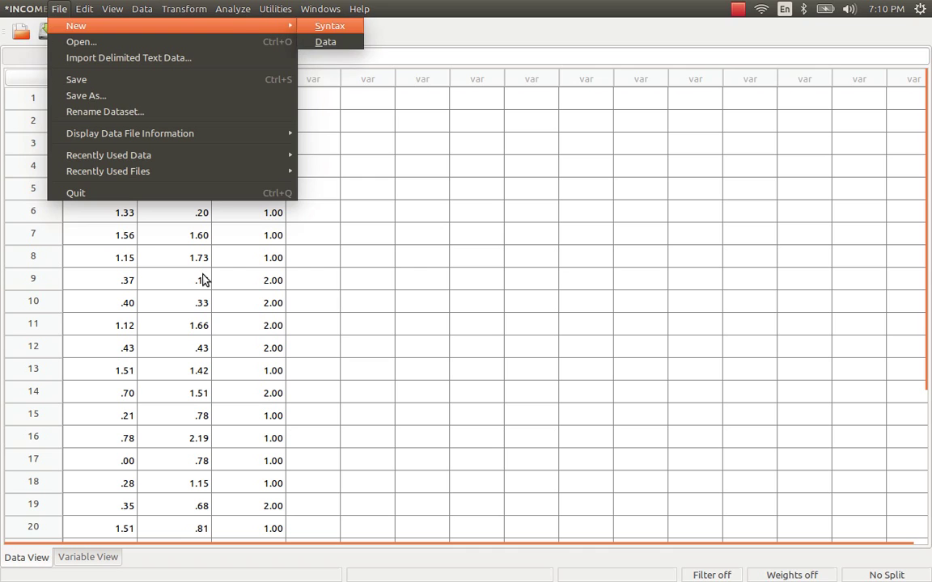
{"action": "key", "text": "Return"}
{"action": "key", "text": "alt"}
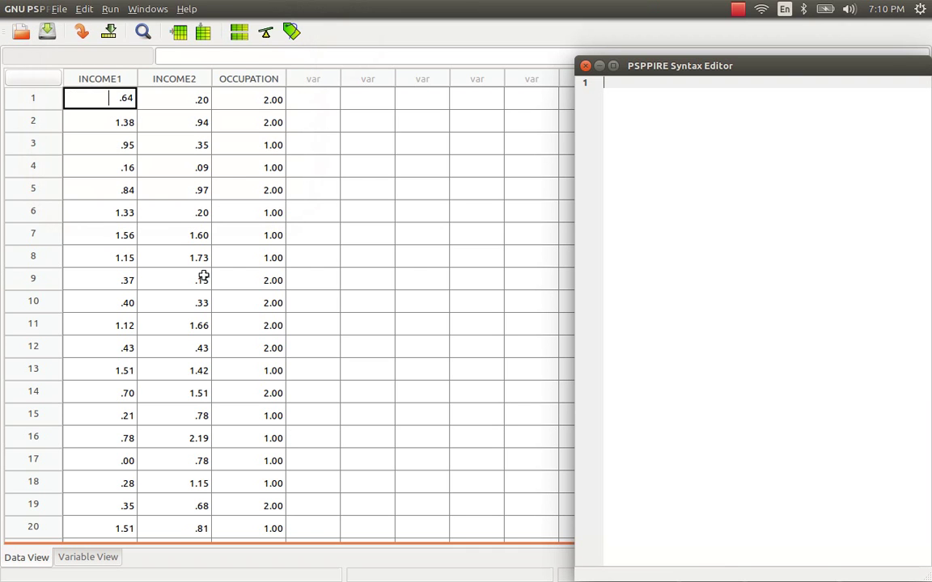
{"action": "key", "text": "alt+Tab"}
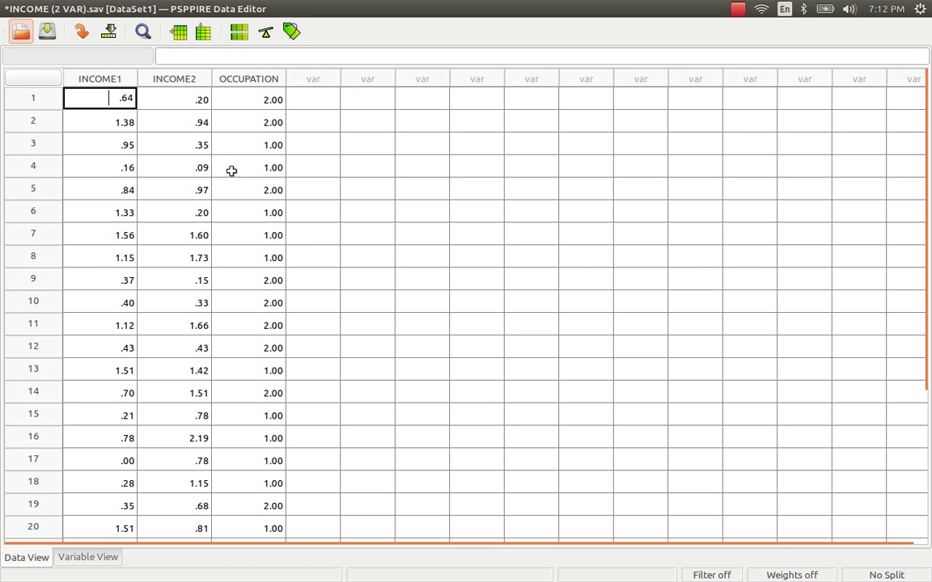
{"action": "key", "text": "alt+a"}
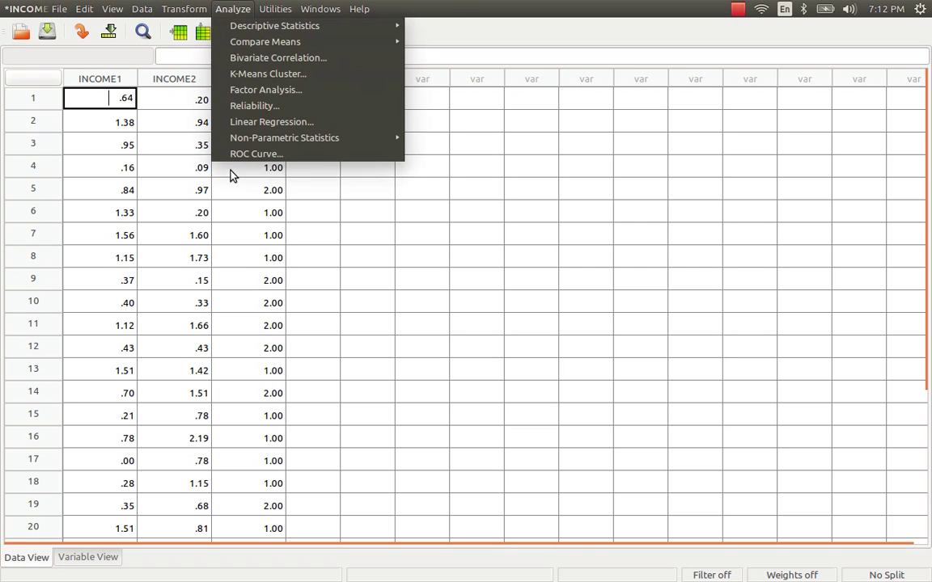
{"action": "key", "text": "Down"}
{"action": "key", "text": "Down"}
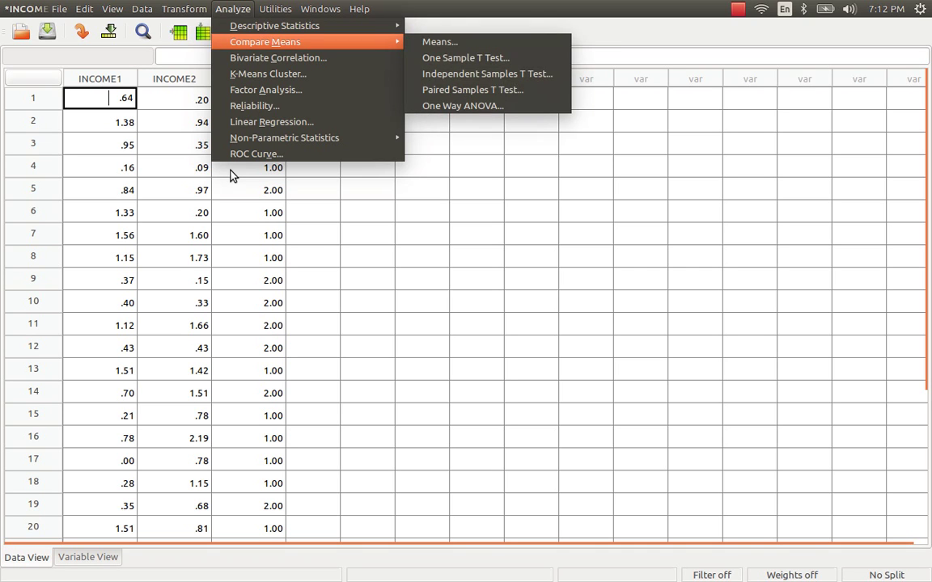
{"action": "left_click", "coordinate": [232, 172]}
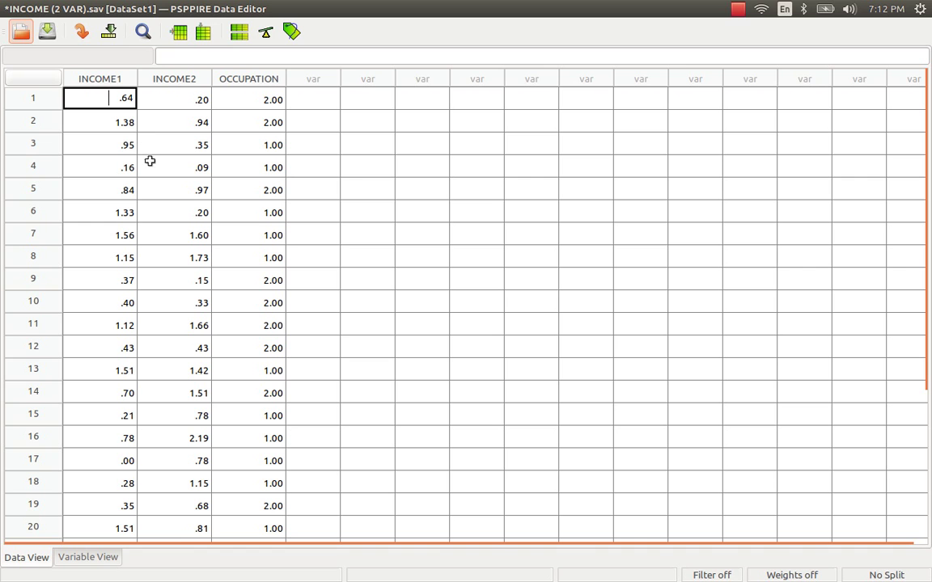
- Switch to Gnome Paint, enlarge its window and resize the blank canvas to about 1164 by 684 pixels
{"action": "key", "text": "alt+F1"}
{"action": "key", "text": "Down"}
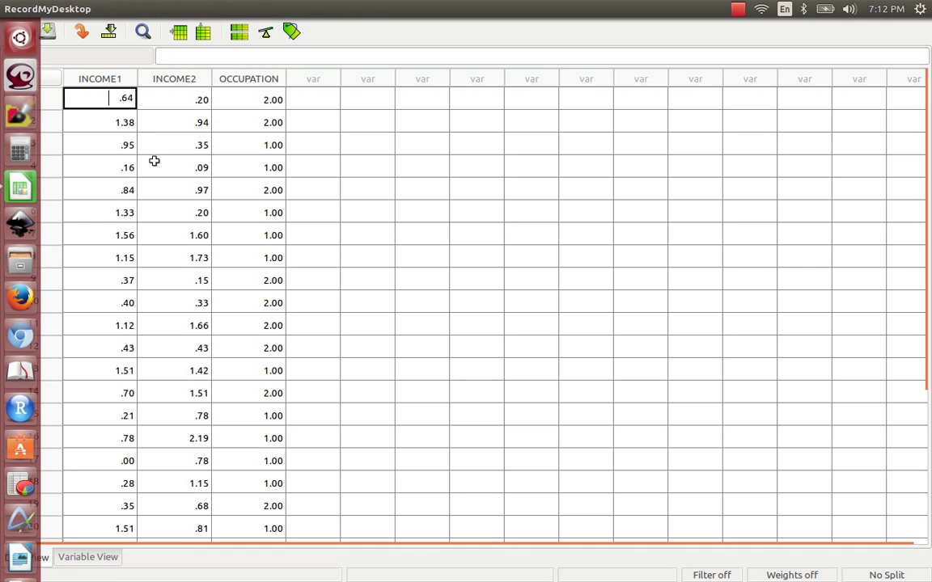
{"action": "key", "text": "Down"}
{"action": "key", "text": "Down"}
{"action": "key", "text": "Escape"}
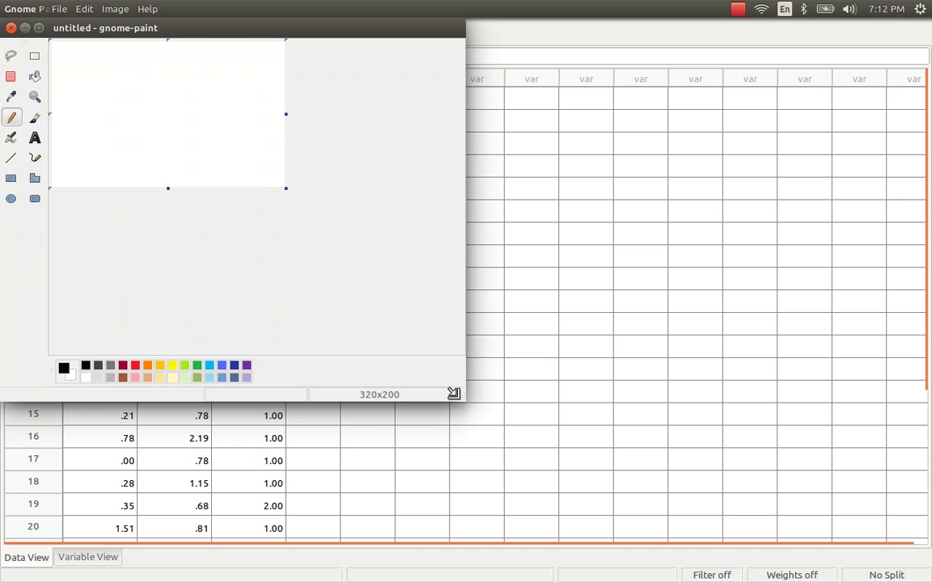
{"action": "mouse_move", "coordinate": [454, 394]}
{"action": "left_mouse_down"}
{"action": "mouse_move", "coordinate": [591, 489]}
{"action": "mouse_move", "coordinate": [904, 547]}
{"action": "left_mouse_up"}
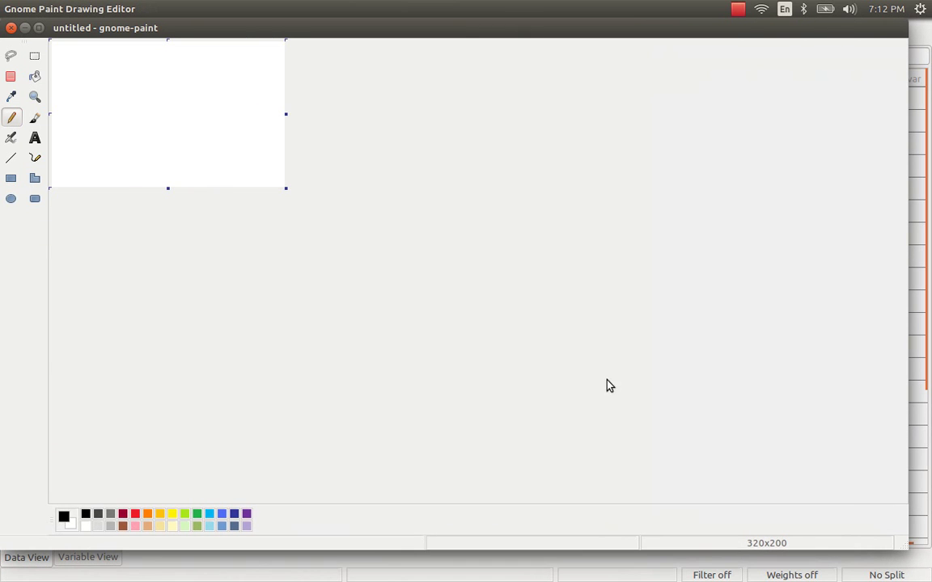
{"action": "mouse_move", "coordinate": [286, 188]}
{"action": "left_mouse_down"}
{"action": "mouse_move", "coordinate": [429, 289]}
{"action": "mouse_move", "coordinate": [886, 540]}
{"action": "mouse_move", "coordinate": [897, 533]}
{"action": "left_mouse_up"}
- Handwrite the null hypothesis "H0: (x̄1 − x̄2) ≅ 0" across the upper part of the canvas
{"action": "mouse_move", "coordinate": [198, 119]}
{"action": "left_mouse_down"}
{"action": "mouse_move", "coordinate": [198, 172]}
{"action": "mouse_move", "coordinate": [219, 171]}
{"action": "mouse_move", "coordinate": [204, 154]}
{"action": "mouse_move", "coordinate": [228, 155]}
{"action": "mouse_move", "coordinate": [245, 174]}
{"action": "mouse_move", "coordinate": [271, 171]}
{"action": "mouse_move", "coordinate": [273, 159]}
{"action": "left_mouse_up"}
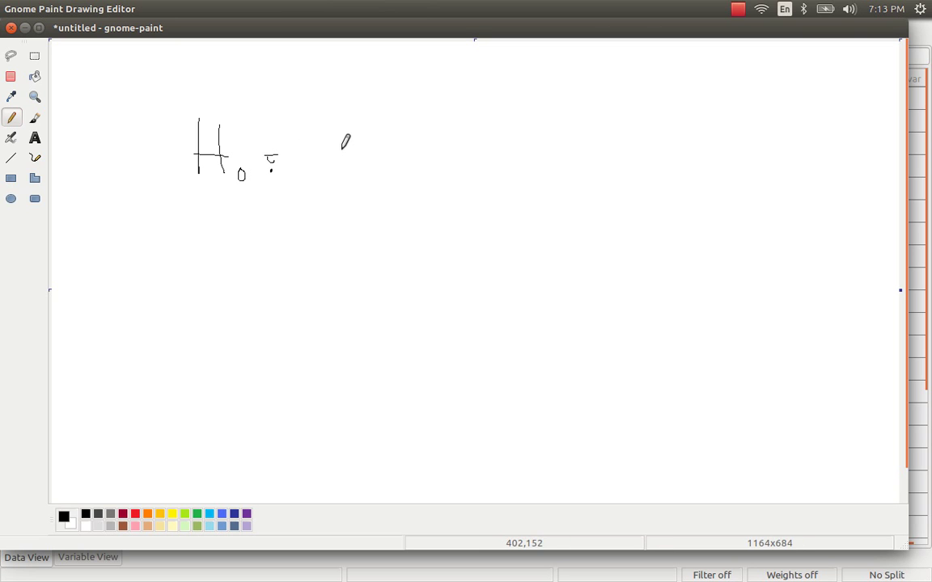
{"action": "mouse_move", "coordinate": [342, 150]}
{"action": "left_mouse_down"}
{"action": "mouse_move", "coordinate": [370, 174]}
{"action": "mouse_move", "coordinate": [347, 178]}
{"action": "mouse_move", "coordinate": [386, 193]}
{"action": "left_mouse_up"}
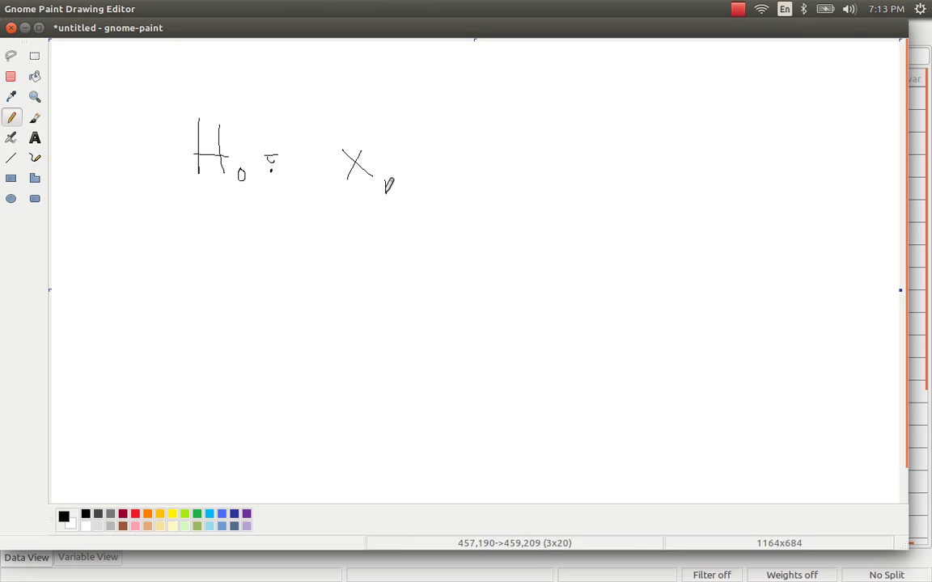
{"action": "mouse_move", "coordinate": [337, 143]}
{"action": "left_mouse_down"}
{"action": "mouse_move", "coordinate": [383, 143]}
{"action": "mouse_move", "coordinate": [477, 169]}
{"action": "mouse_move", "coordinate": [467, 143]}
{"action": "mouse_move", "coordinate": [503, 184]}
{"action": "left_mouse_up"}
{"action": "left_click_drag", "start_coordinate": [449, 139], "coordinate": [482, 138]}
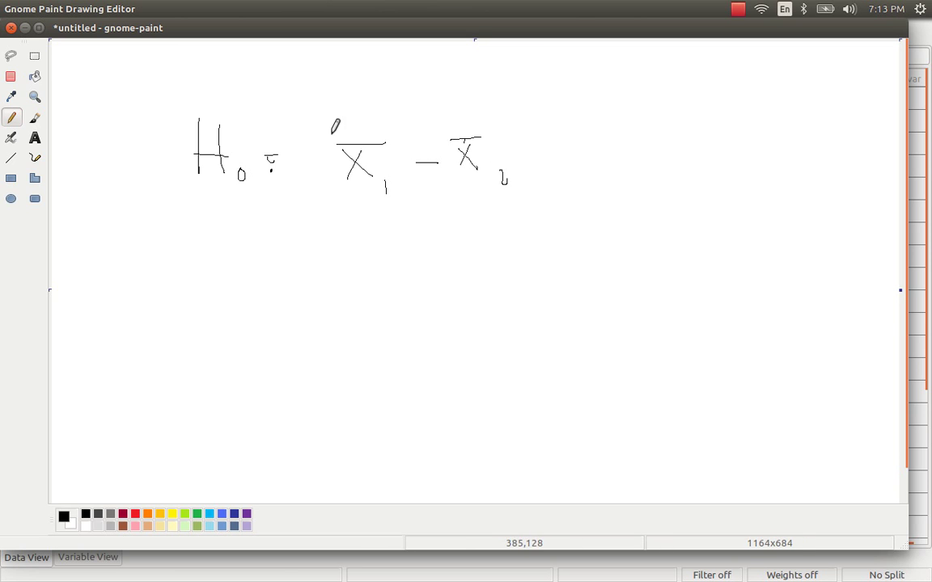
{"action": "left_click_drag", "start_coordinate": [331, 135], "coordinate": [348, 181]}
{"action": "left_click_drag", "start_coordinate": [518, 125], "coordinate": [531, 185]}
{"action": "mouse_move", "coordinate": [581, 152]}
{"action": "left_mouse_down"}
{"action": "mouse_move", "coordinate": [609, 149]}
{"action": "mouse_move", "coordinate": [613, 165]}
{"action": "mouse_move", "coordinate": [633, 175]}
{"action": "left_mouse_up"}
{"action": "left_click_drag", "start_coordinate": [679, 151], "coordinate": [678, 152]}
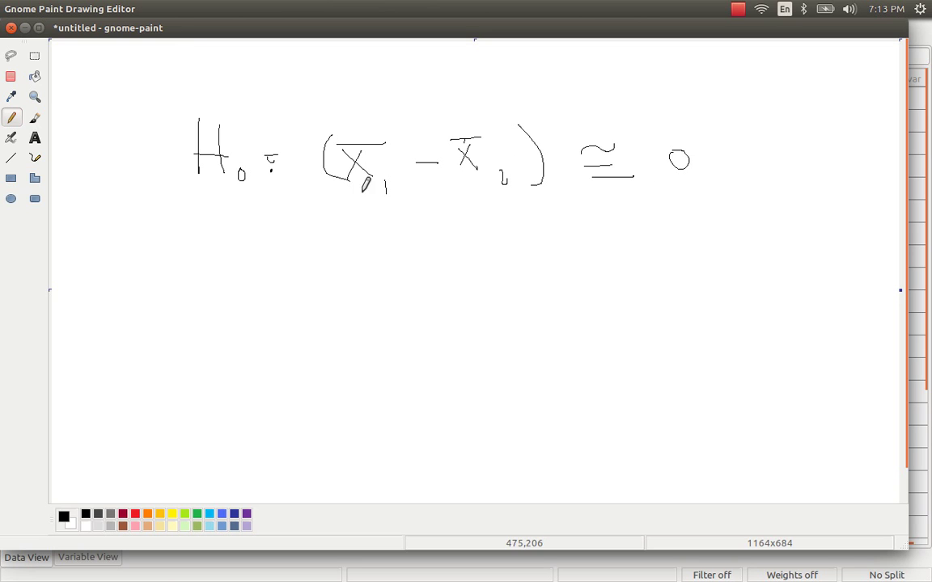
- Handwrite the alternative hypothesis "Ha = d ≠ 0 (signifi --)" below the null hypothesis
{"action": "mouse_move", "coordinate": [204, 213]}
{"action": "left_mouse_down"}
{"action": "mouse_move", "coordinate": [221, 249]}
{"action": "mouse_move", "coordinate": [219, 241]}
{"action": "mouse_move", "coordinate": [257, 242]}
{"action": "mouse_move", "coordinate": [250, 254]}
{"action": "mouse_move", "coordinate": [286, 237]}
{"action": "left_mouse_up"}
{"action": "left_click_drag", "start_coordinate": [275, 246], "coordinate": [291, 244]}
{"action": "left_click_drag", "start_coordinate": [384, 229], "coordinate": [383, 259]}
{"action": "mouse_move", "coordinate": [383, 242]}
{"action": "left_mouse_down"}
{"action": "mouse_move", "coordinate": [405, 263]}
{"action": "mouse_move", "coordinate": [450, 253]}
{"action": "mouse_move", "coordinate": [429, 283]}
{"action": "left_mouse_up"}
{"action": "left_click_drag", "start_coordinate": [490, 238], "coordinate": [497, 246]}
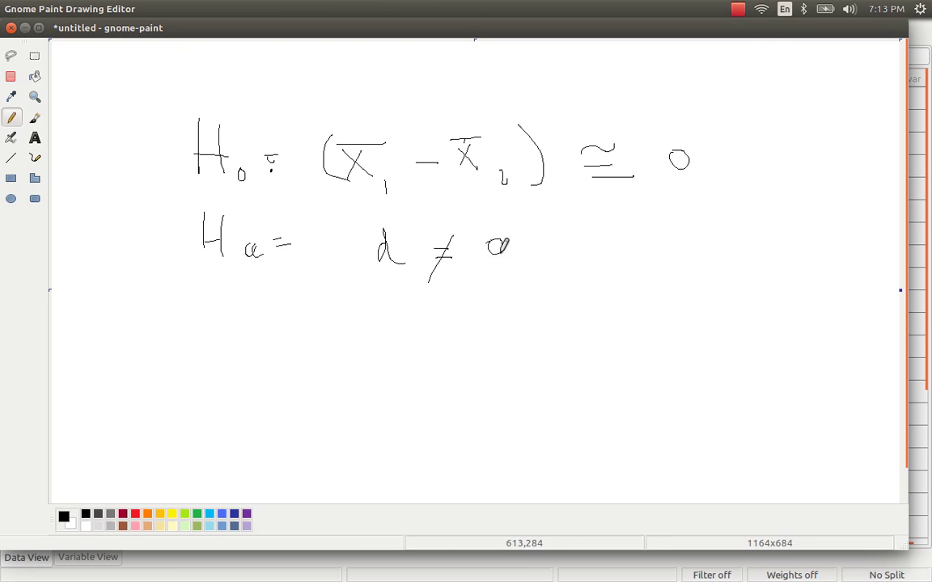
{"action": "mouse_move", "coordinate": [557, 227]}
{"action": "left_mouse_down"}
{"action": "mouse_move", "coordinate": [543, 247]}
{"action": "mouse_move", "coordinate": [567, 268]}
{"action": "left_mouse_up"}
{"action": "mouse_move", "coordinate": [586, 231]}
{"action": "left_mouse_down"}
{"action": "mouse_move", "coordinate": [592, 251]}
{"action": "mouse_move", "coordinate": [579, 253]}
{"action": "mouse_move", "coordinate": [631, 241]}
{"action": "mouse_move", "coordinate": [624, 261]}
{"action": "mouse_move", "coordinate": [654, 239]}
{"action": "mouse_move", "coordinate": [671, 252]}
{"action": "mouse_move", "coordinate": [694, 233]}
{"action": "mouse_move", "coordinate": [697, 241]}
{"action": "left_mouse_up"}
{"action": "mouse_move", "coordinate": [704, 241]}
{"action": "left_mouse_down"}
{"action": "mouse_move", "coordinate": [705, 251]}
{"action": "mouse_move", "coordinate": [756, 240]}
{"action": "mouse_move", "coordinate": [760, 263]}
{"action": "left_mouse_up"}
{"action": "left_click", "coordinate": [769, 241]}
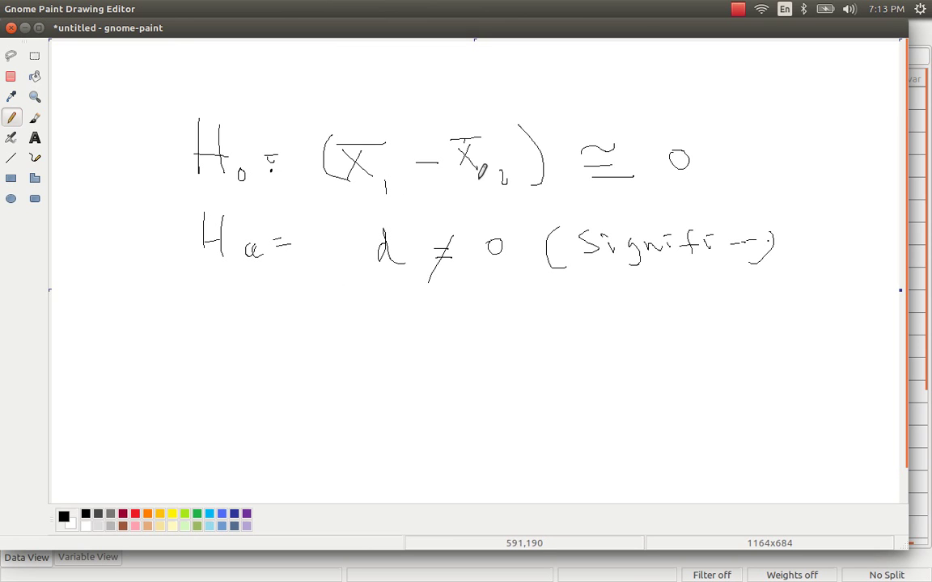
{"action": "left_click_drag", "start_coordinate": [394, 252], "coordinate": [404, 258]}
{"action": "key", "text": "ctrl+z"}
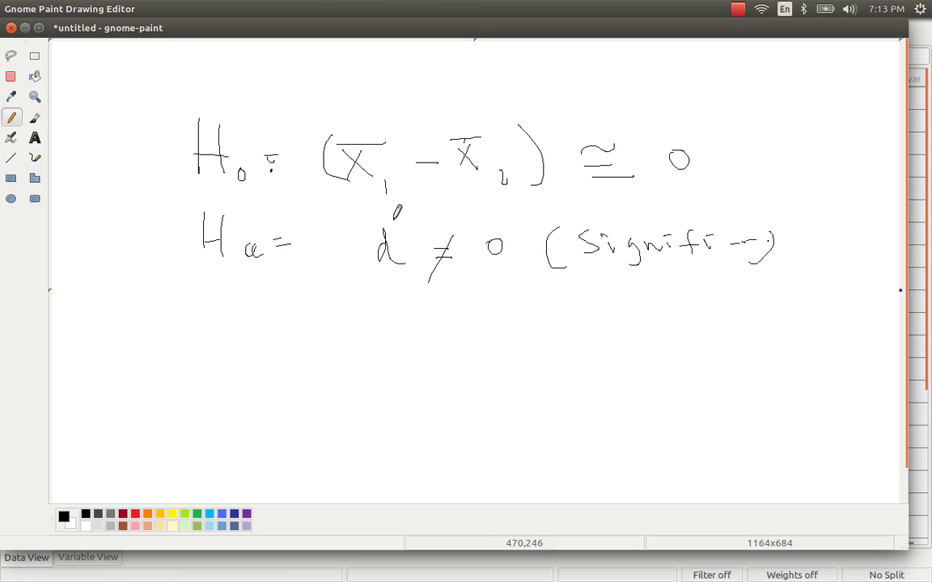
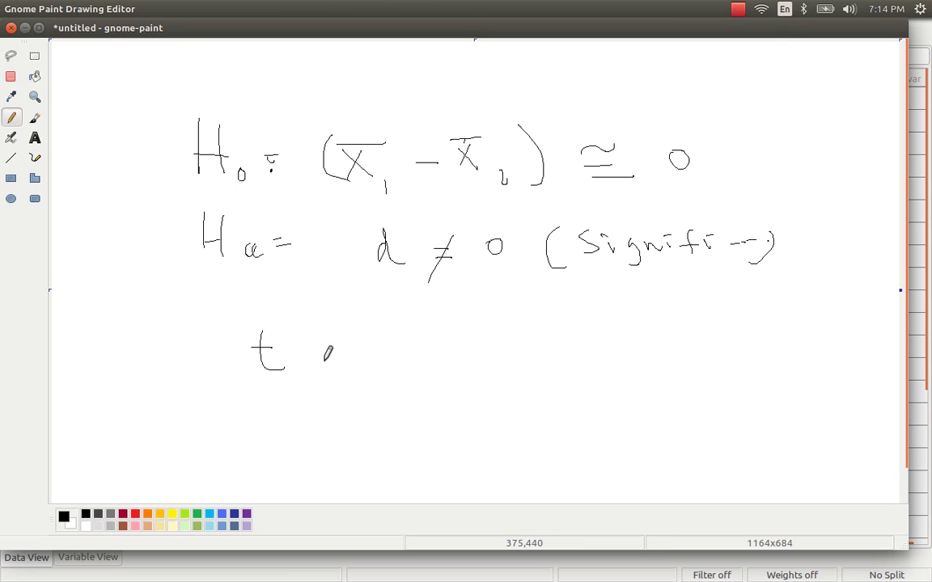
- Handwrite the test statistic t = d̄ / (s_xy √(1/n1 + 1/n2)) below the hypotheses
{"action": "left_click_drag", "start_coordinate": [323, 364], "coordinate": [355, 364]}
{"action": "mouse_move", "coordinate": [421, 346]}
{"action": "left_mouse_down"}
{"action": "mouse_move", "coordinate": [411, 360]}
{"action": "mouse_move", "coordinate": [417, 330]}
{"action": "mouse_move", "coordinate": [442, 356]}
{"action": "left_mouse_up"}
{"action": "left_click_drag", "start_coordinate": [405, 324], "coordinate": [435, 324]}
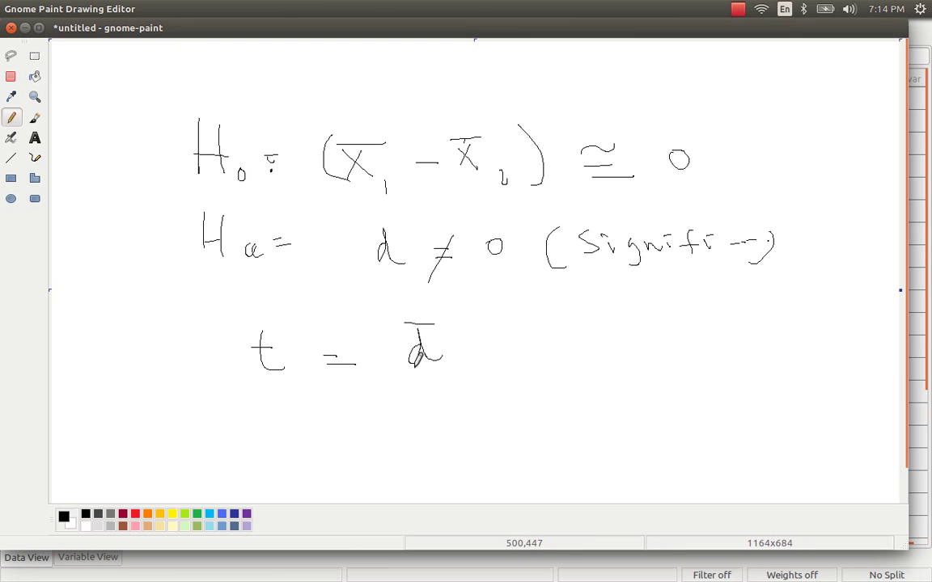
{"action": "left_click_drag", "start_coordinate": [394, 385], "coordinate": [507, 376]}
{"action": "mouse_move", "coordinate": [429, 410]}
{"action": "left_mouse_down"}
{"action": "mouse_move", "coordinate": [426, 436]}
{"action": "mouse_move", "coordinate": [467, 437]}
{"action": "mouse_move", "coordinate": [462, 453]}
{"action": "left_mouse_up"}
{"action": "mouse_move", "coordinate": [482, 415]}
{"action": "left_mouse_down"}
{"action": "mouse_move", "coordinate": [495, 421]}
{"action": "mouse_move", "coordinate": [499, 394]}
{"action": "mouse_move", "coordinate": [571, 395]}
{"action": "left_mouse_up"}
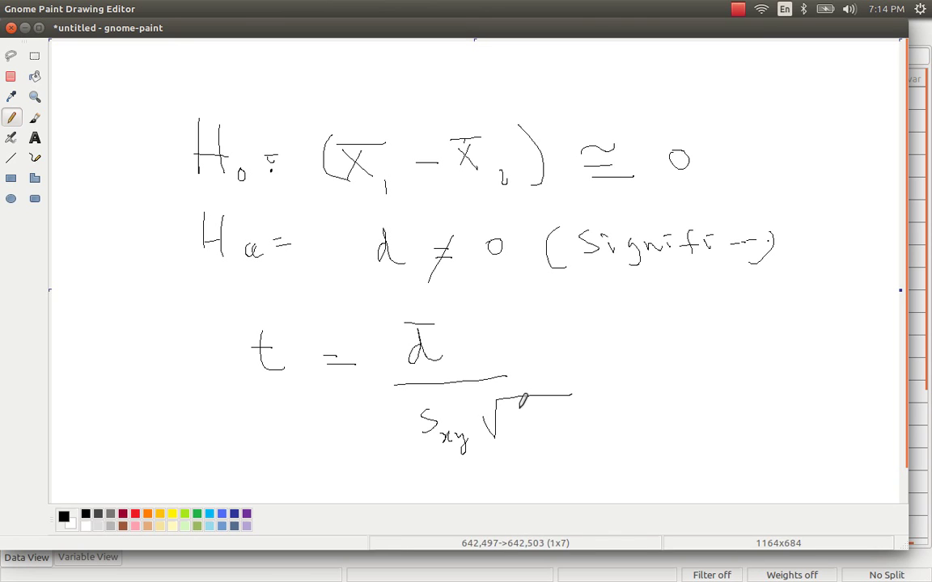
{"action": "mouse_move", "coordinate": [520, 407]}
{"action": "left_mouse_down"}
{"action": "mouse_move", "coordinate": [526, 436]}
{"action": "mouse_move", "coordinate": [530, 424]}
{"action": "mouse_move", "coordinate": [562, 462]}
{"action": "left_mouse_up"}
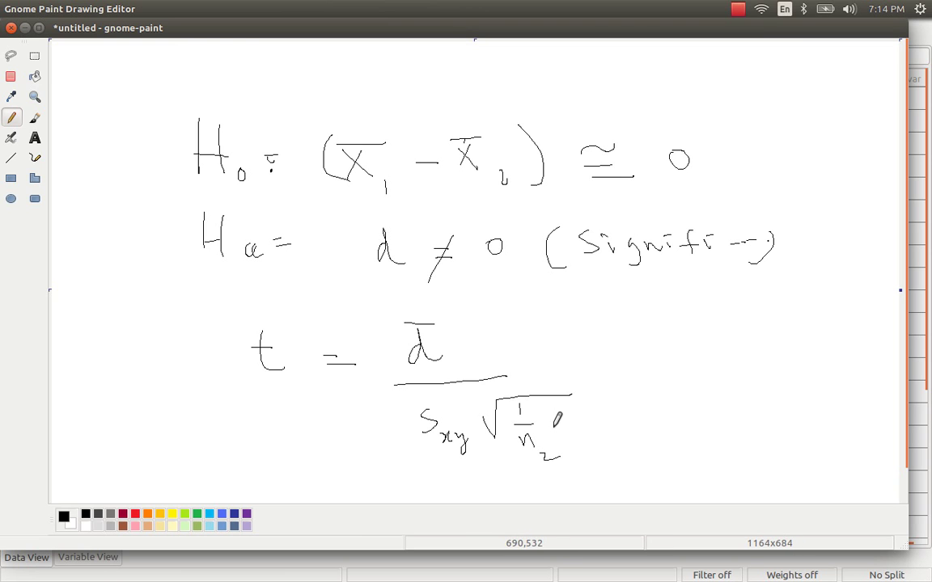
{"action": "mouse_move", "coordinate": [552, 427]}
{"action": "left_mouse_down"}
{"action": "mouse_move", "coordinate": [569, 426]}
{"action": "mouse_move", "coordinate": [560, 437]}
{"action": "left_mouse_up"}
{"action": "mouse_move", "coordinate": [594, 401]}
{"action": "left_mouse_down"}
{"action": "mouse_move", "coordinate": [586, 424]}
{"action": "mouse_move", "coordinate": [597, 419]}
{"action": "left_mouse_up"}
{"action": "mouse_move", "coordinate": [589, 427]}
{"action": "left_mouse_down"}
{"action": "mouse_move", "coordinate": [599, 451]}
{"action": "mouse_move", "coordinate": [605, 441]}
{"action": "mouse_move", "coordinate": [630, 464]}
{"action": "left_mouse_up"}
- Enclose the formula's denominator in parentheses and draw an arrow from it to the label "SE"
{"action": "mouse_move", "coordinate": [395, 402]}
{"action": "left_mouse_down"}
{"action": "mouse_move", "coordinate": [397, 440]}
{"action": "mouse_move", "coordinate": [437, 449]}
{"action": "left_mouse_up"}
{"action": "mouse_move", "coordinate": [622, 386]}
{"action": "left_mouse_down"}
{"action": "mouse_move", "coordinate": [640, 420]}
{"action": "mouse_move", "coordinate": [636, 433]}
{"action": "mouse_move", "coordinate": [701, 415]}
{"action": "mouse_move", "coordinate": [702, 426]}
{"action": "left_mouse_up"}
{"action": "mouse_move", "coordinate": [765, 404]}
{"action": "left_mouse_down"}
{"action": "mouse_move", "coordinate": [752, 424]}
{"action": "mouse_move", "coordinate": [783, 423]}
{"action": "mouse_move", "coordinate": [786, 403]}
{"action": "mouse_move", "coordinate": [782, 414]}
{"action": "left_mouse_up"}
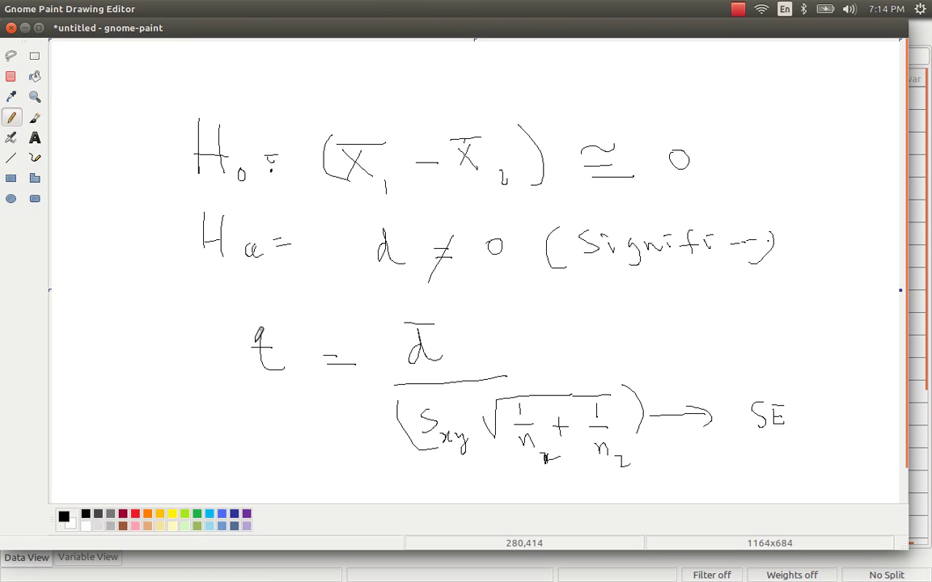
- Handwrite "t(df, α) ≅ t" below the test statistic formula and circle the "SE" label
{"action": "scroll", "coordinate": [295, 389], "scroll_direction": "down", "scroll_amount": 2}
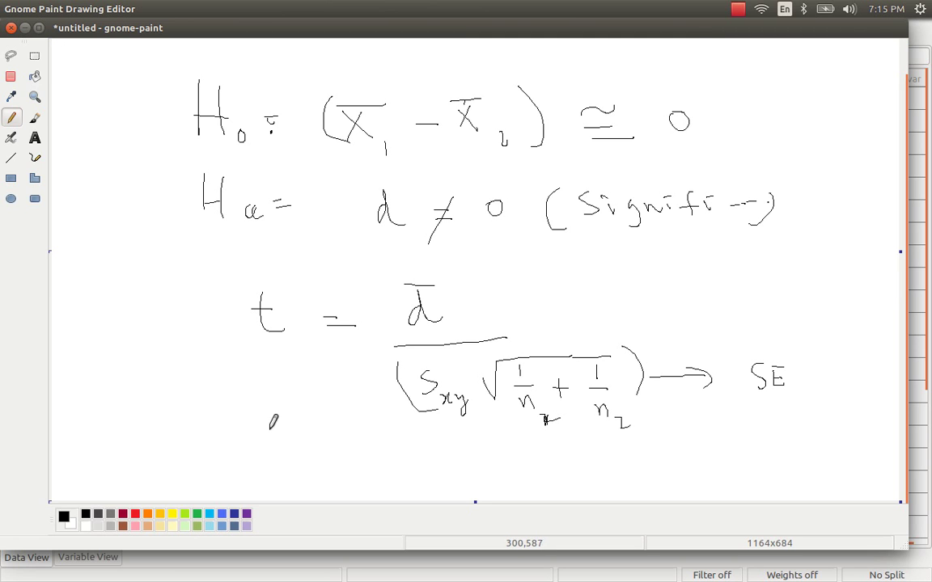
{"action": "mouse_move", "coordinate": [269, 425]}
{"action": "left_mouse_down"}
{"action": "mouse_move", "coordinate": [270, 455]}
{"action": "mouse_move", "coordinate": [287, 461]}
{"action": "left_mouse_up"}
{"action": "mouse_move", "coordinate": [261, 438]}
{"action": "left_mouse_down"}
{"action": "mouse_move", "coordinate": [304, 482]}
{"action": "mouse_move", "coordinate": [322, 479]}
{"action": "mouse_move", "coordinate": [327, 462]}
{"action": "mouse_move", "coordinate": [325, 479]}
{"action": "mouse_move", "coordinate": [346, 464]}
{"action": "mouse_move", "coordinate": [341, 456]}
{"action": "mouse_move", "coordinate": [343, 485]}
{"action": "left_mouse_up"}
{"action": "mouse_move", "coordinate": [338, 474]}
{"action": "left_mouse_down"}
{"action": "mouse_move", "coordinate": [349, 473]}
{"action": "mouse_move", "coordinate": [354, 489]}
{"action": "left_mouse_up"}
{"action": "mouse_move", "coordinate": [384, 462]}
{"action": "left_mouse_down"}
{"action": "mouse_move", "coordinate": [374, 479]}
{"action": "mouse_move", "coordinate": [397, 489]}
{"action": "left_mouse_up"}
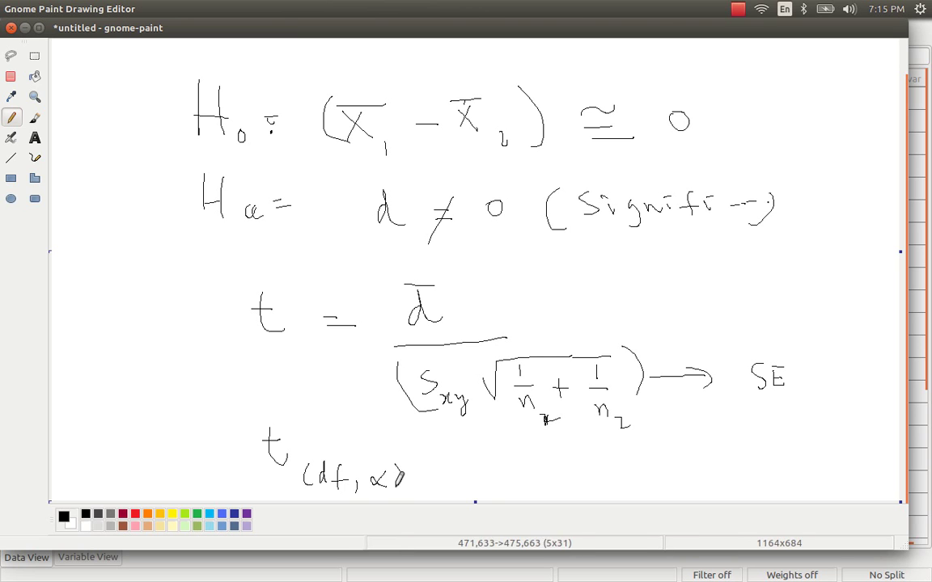
{"action": "mouse_move", "coordinate": [430, 456]}
{"action": "left_mouse_down"}
{"action": "mouse_move", "coordinate": [464, 444]}
{"action": "mouse_move", "coordinate": [463, 483]}
{"action": "left_mouse_up"}
{"action": "mouse_move", "coordinate": [502, 451]}
{"action": "left_mouse_down"}
{"action": "mouse_move", "coordinate": [515, 478]}
{"action": "mouse_move", "coordinate": [512, 460]}
{"action": "left_mouse_up"}
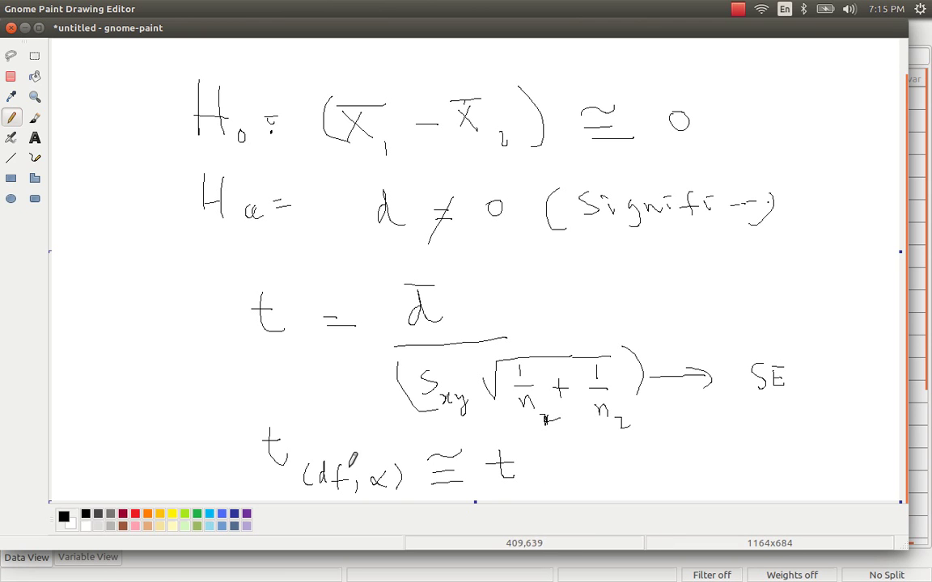
{"action": "left_click_drag", "start_coordinate": [308, 477], "coordinate": [297, 488]}
{"action": "mouse_move", "coordinate": [778, 352]}
{"action": "left_mouse_down"}
{"action": "mouse_move", "coordinate": [745, 366]}
{"action": "mouse_move", "coordinate": [774, 391]}
{"action": "mouse_move", "coordinate": [780, 356]}
{"action": "left_mouse_up"}
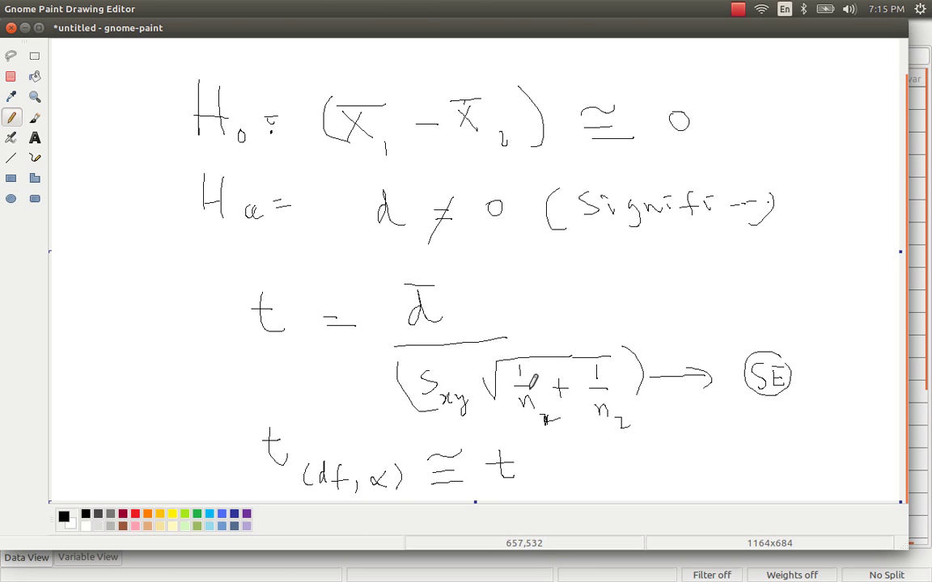
- Create a new blank drawing, move its window over the existing notes and enlarge it
{"action": "key", "text": "alt+f"}
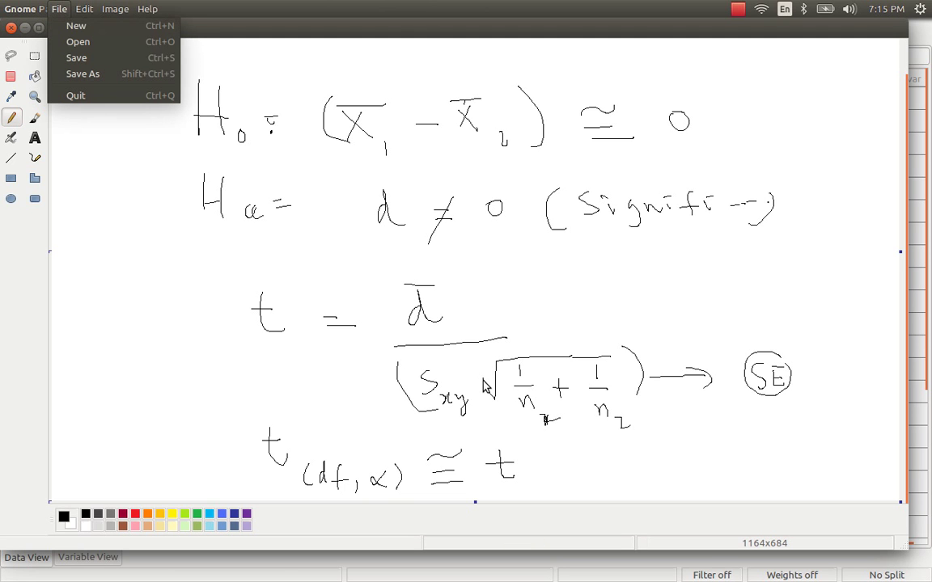
{"action": "key", "text": "Down"}
{"action": "key", "text": "Return"}
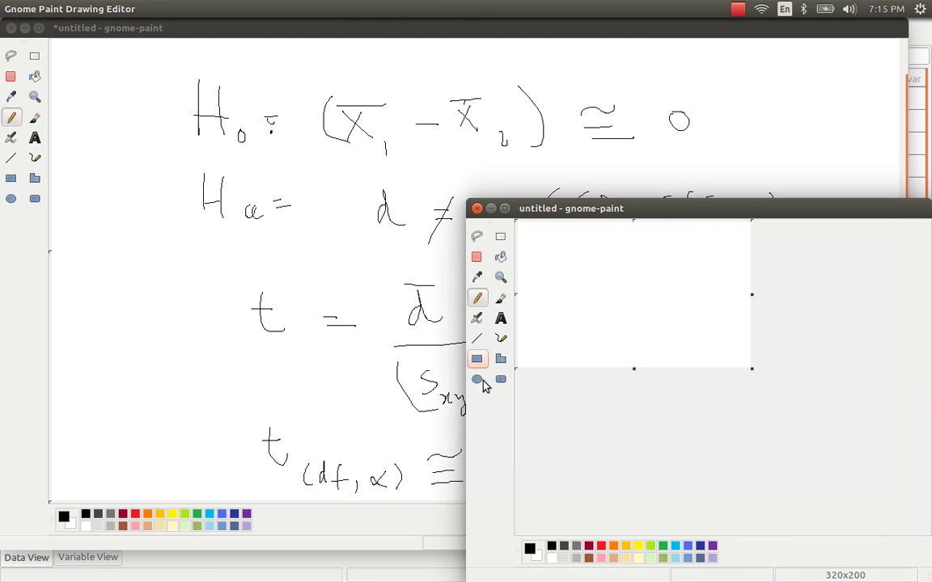
{"action": "mouse_move", "coordinate": [691, 214]}
{"action": "left_mouse_down"}
{"action": "mouse_move", "coordinate": [338, 60]}
{"action": "mouse_move", "coordinate": [268, 39]}
{"action": "left_mouse_up"}
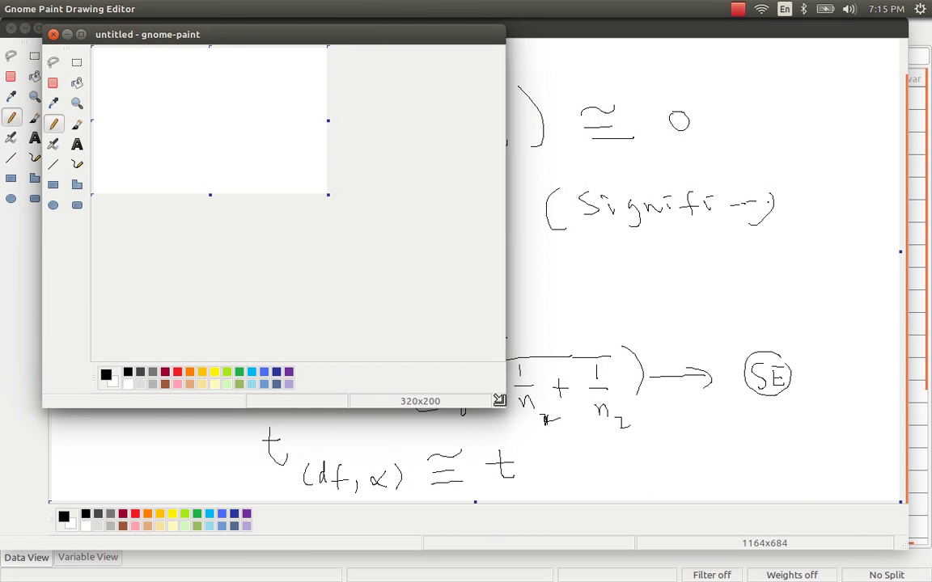
{"action": "mouse_move", "coordinate": [492, 396]}
{"action": "left_mouse_down"}
{"action": "mouse_move", "coordinate": [763, 528]}
{"action": "mouse_move", "coordinate": [816, 542]}
{"action": "left_mouse_up"}
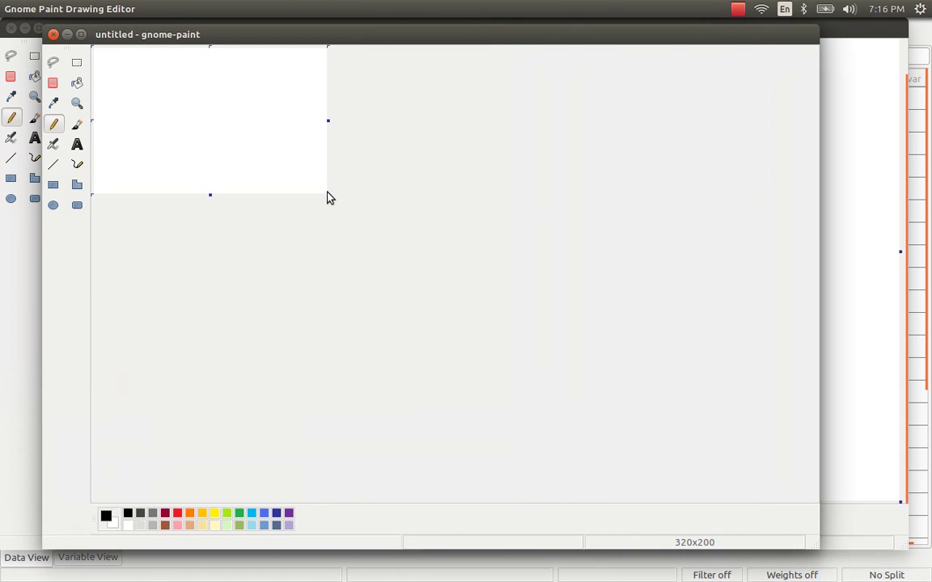
- Enlarge the blank canvas to 932x582 and handwrite "s_xy = (n1−1)s_x² + (n2−1)s_y²" near its upper edge
{"action": "mouse_move", "coordinate": [322, 189]}
{"action": "left_mouse_down"}
{"action": "mouse_move", "coordinate": [669, 420]}
{"action": "mouse_move", "coordinate": [773, 472]}
{"action": "left_mouse_up"}
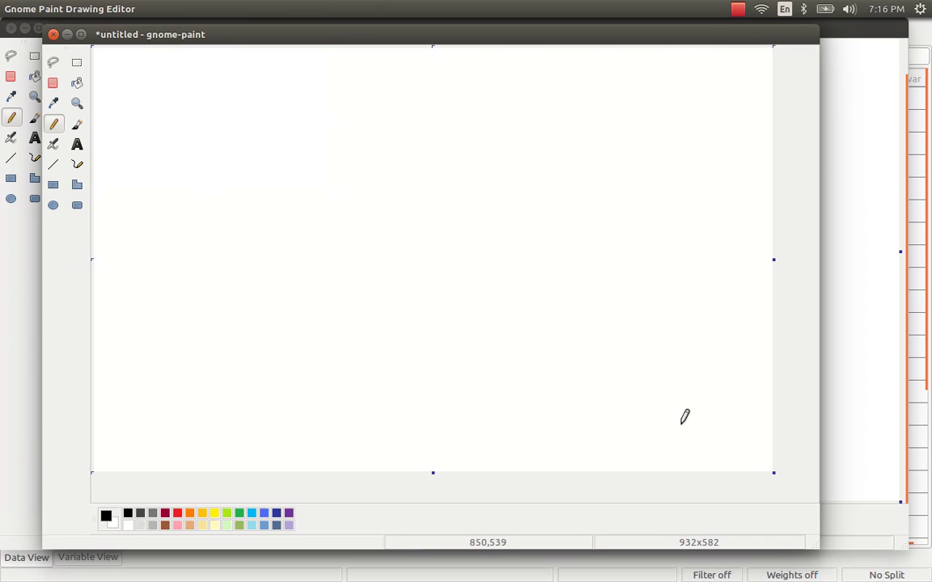
{"action": "mouse_move", "coordinate": [236, 110]}
{"action": "left_mouse_down"}
{"action": "mouse_move", "coordinate": [260, 143]}
{"action": "mouse_move", "coordinate": [236, 150]}
{"action": "mouse_move", "coordinate": [268, 160]}
{"action": "mouse_move", "coordinate": [276, 152]}
{"action": "mouse_move", "coordinate": [286, 166]}
{"action": "mouse_move", "coordinate": [292, 156]}
{"action": "mouse_move", "coordinate": [301, 170]}
{"action": "mouse_move", "coordinate": [370, 146]}
{"action": "left_mouse_up"}
{"action": "mouse_move", "coordinate": [422, 125]}
{"action": "left_mouse_down"}
{"action": "mouse_move", "coordinate": [461, 146]}
{"action": "mouse_move", "coordinate": [508, 131]}
{"action": "mouse_move", "coordinate": [509, 120]}
{"action": "mouse_move", "coordinate": [517, 147]}
{"action": "left_mouse_up"}
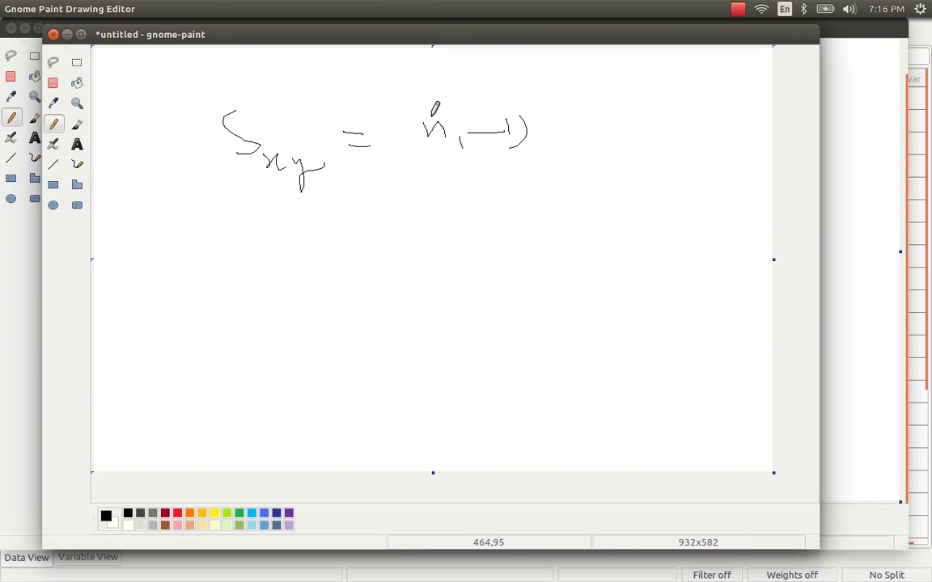
{"action": "left_click_drag", "start_coordinate": [426, 119], "coordinate": [429, 145]}
{"action": "mouse_move", "coordinate": [551, 118]}
{"action": "left_mouse_down"}
{"action": "mouse_move", "coordinate": [542, 143]}
{"action": "mouse_move", "coordinate": [590, 146]}
{"action": "mouse_move", "coordinate": [572, 105]}
{"action": "mouse_move", "coordinate": [556, 139]}
{"action": "left_mouse_up"}
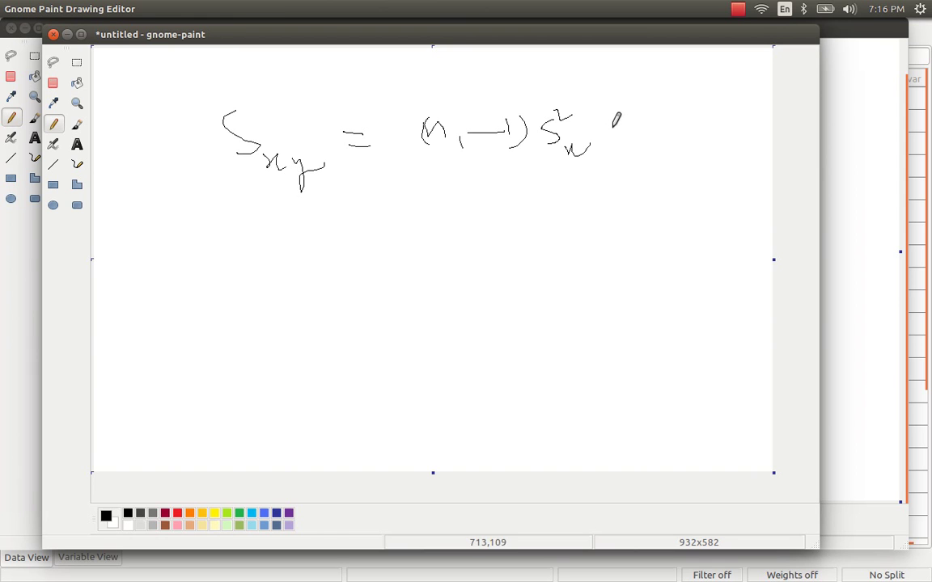
{"action": "mouse_move", "coordinate": [613, 120]}
{"action": "left_mouse_down"}
{"action": "mouse_move", "coordinate": [617, 144]}
{"action": "mouse_move", "coordinate": [638, 130]}
{"action": "mouse_move", "coordinate": [677, 144]}
{"action": "mouse_move", "coordinate": [699, 141]}
{"action": "mouse_move", "coordinate": [713, 144]}
{"action": "mouse_move", "coordinate": [719, 164]}
{"action": "mouse_move", "coordinate": [756, 156]}
{"action": "mouse_move", "coordinate": [754, 172]}
{"action": "left_mouse_up"}
{"action": "left_click_drag", "start_coordinate": [752, 123], "coordinate": [768, 128]}
- Draw a fraction bar under the sum, write n1 + n2 − 2 as the denominator, and enclose the fraction in a square root
{"action": "left_click_drag", "start_coordinate": [450, 191], "coordinate": [748, 179]}
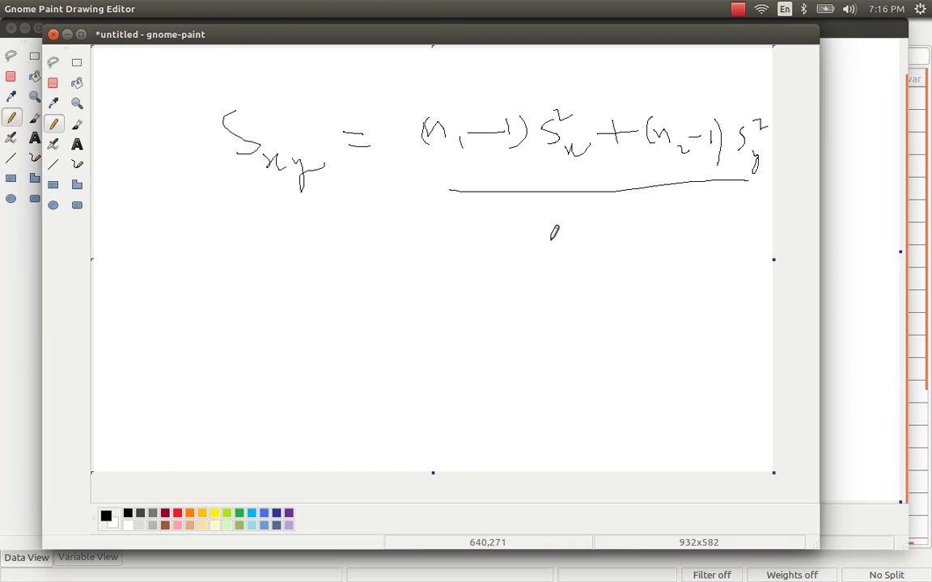
{"action": "mouse_move", "coordinate": [501, 228]}
{"action": "left_mouse_down"}
{"action": "mouse_move", "coordinate": [514, 225]}
{"action": "mouse_move", "coordinate": [524, 241]}
{"action": "left_mouse_up"}
{"action": "mouse_move", "coordinate": [533, 243]}
{"action": "left_mouse_down"}
{"action": "mouse_move", "coordinate": [559, 233]}
{"action": "mouse_move", "coordinate": [552, 245]}
{"action": "mouse_move", "coordinate": [624, 248]}
{"action": "mouse_move", "coordinate": [655, 231]}
{"action": "mouse_move", "coordinate": [681, 236]}
{"action": "left_mouse_up"}
{"action": "mouse_move", "coordinate": [388, 208]}
{"action": "left_mouse_down"}
{"action": "mouse_move", "coordinate": [419, 214]}
{"action": "mouse_move", "coordinate": [410, 87]}
{"action": "mouse_move", "coordinate": [754, 87]}
{"action": "left_mouse_up"}
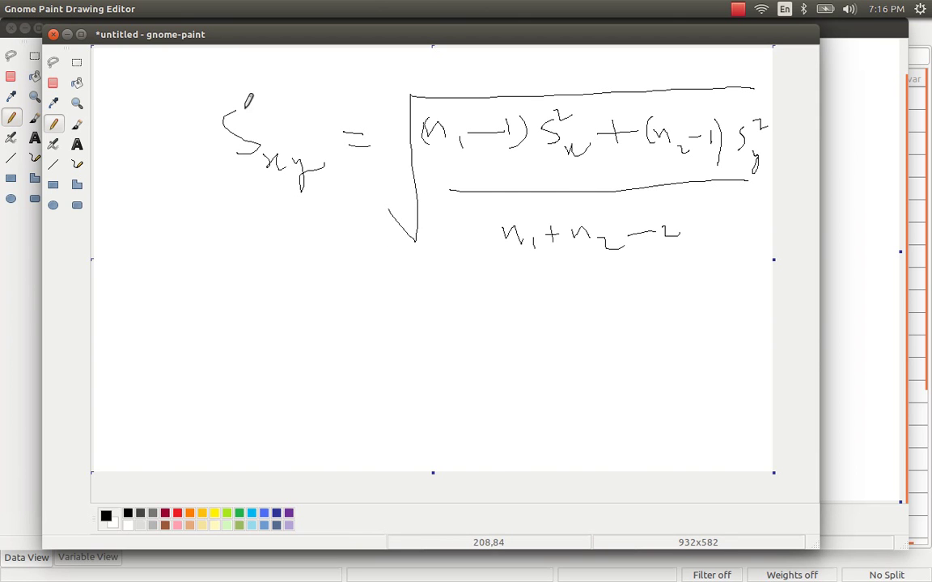
- Box the s_xy term in red and draw a line down from it to the handwritten label "Pooled Variance"
{"action": "left_click", "coordinate": [178, 513]}
{"action": "mouse_move", "coordinate": [193, 91]}
{"action": "left_mouse_down"}
{"action": "mouse_move", "coordinate": [319, 98]}
{"action": "mouse_move", "coordinate": [326, 199]}
{"action": "mouse_move", "coordinate": [222, 198]}
{"action": "mouse_move", "coordinate": [205, 180]}
{"action": "mouse_move", "coordinate": [197, 94]}
{"action": "left_mouse_up"}
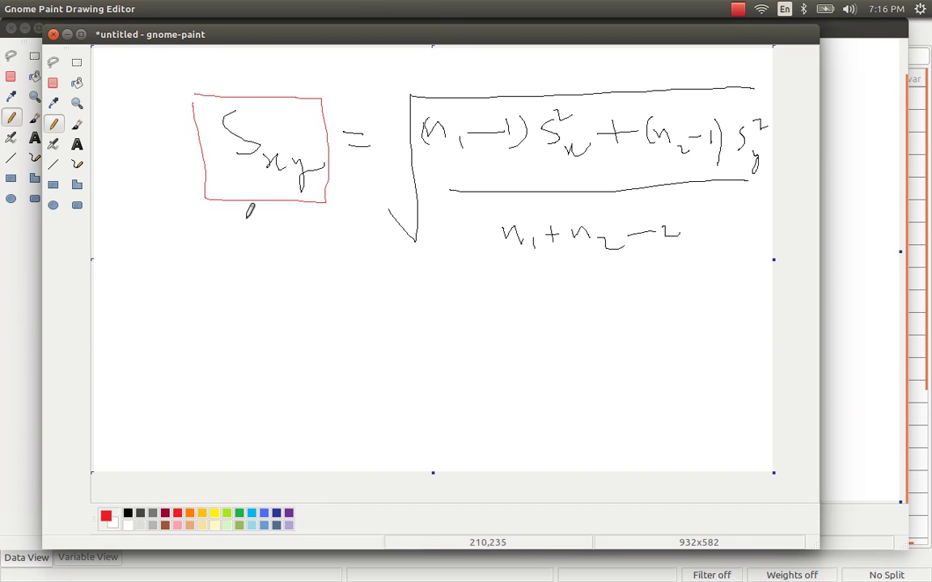
{"action": "left_click_drag", "start_coordinate": [256, 209], "coordinate": [254, 277]}
{"action": "mouse_move", "coordinate": [236, 320]}
{"action": "left_mouse_down"}
{"action": "mouse_move", "coordinate": [236, 356]}
{"action": "mouse_move", "coordinate": [235, 321]}
{"action": "mouse_move", "coordinate": [237, 336]}
{"action": "mouse_move", "coordinate": [330, 338]}
{"action": "mouse_move", "coordinate": [353, 319]}
{"action": "mouse_move", "coordinate": [426, 332]}
{"action": "mouse_move", "coordinate": [434, 320]}
{"action": "left_mouse_up"}
{"action": "mouse_move", "coordinate": [447, 326]}
{"action": "left_mouse_down"}
{"action": "mouse_move", "coordinate": [440, 332]}
{"action": "mouse_move", "coordinate": [453, 333]}
{"action": "left_mouse_up"}
{"action": "left_click_drag", "start_coordinate": [453, 327], "coordinate": [543, 323]}
{"action": "left_click_drag", "start_coordinate": [555, 321], "coordinate": [556, 328]}
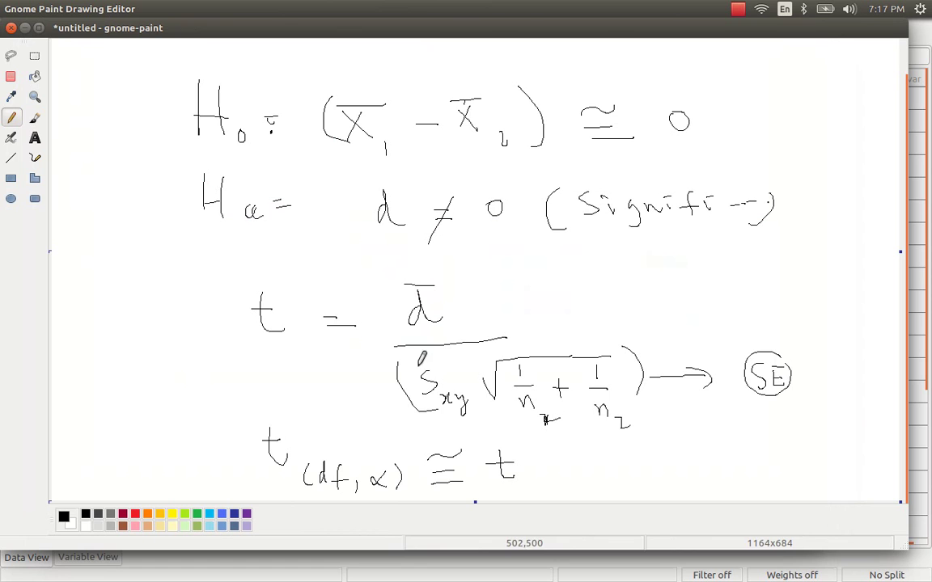
- Mark the s_xy term in the t formula's denominator in red on the first drawing, and return to the pooled variance drawing
{"action": "mouse_move", "coordinate": [445, 357]}
{"action": "left_mouse_down"}
{"action": "mouse_move", "coordinate": [437, 412]}
{"action": "mouse_move", "coordinate": [471, 372]}
{"action": "mouse_move", "coordinate": [476, 382]}
{"action": "mouse_move", "coordinate": [382, 352]}
{"action": "left_mouse_up"}
{"action": "left_click", "coordinate": [137, 517]}
{"action": "key", "text": "alt+Tab"}
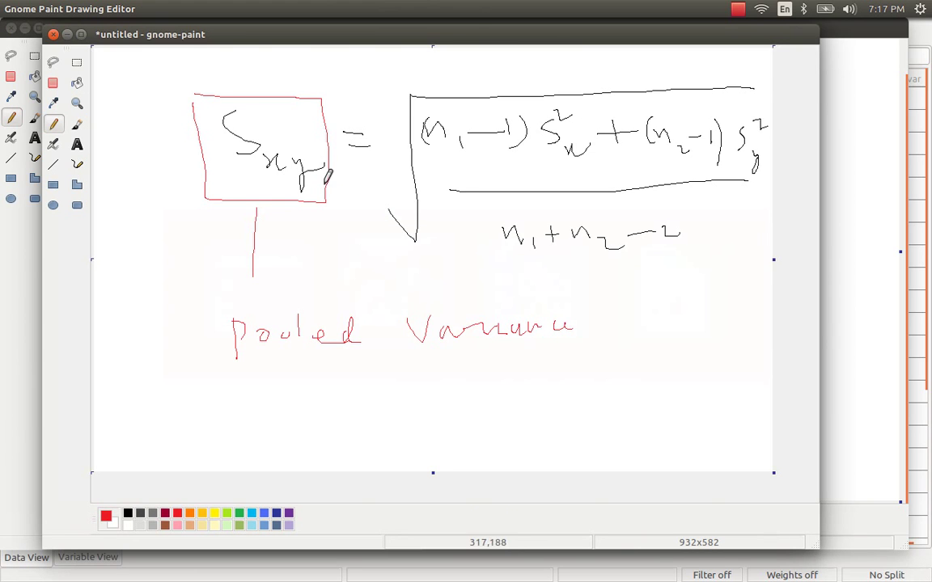
- Switch to the PSPPIRE Data Editor, start the Paired Samples T Test, and reposition and enlarge its dialog
{"action": "key", "text": "alt+Tab"}
{"action": "key", "text": "alt+Tab"}
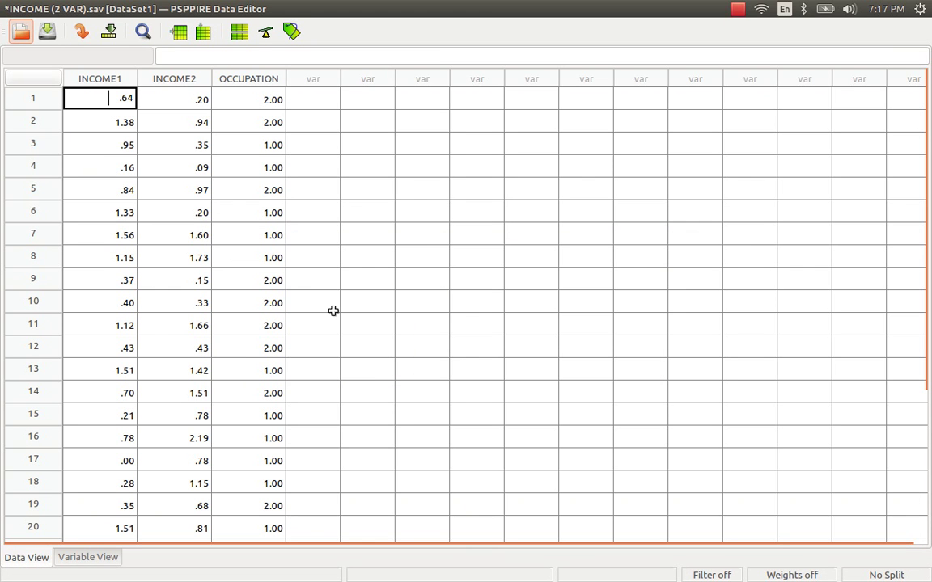
{"action": "key", "text": "alt"}
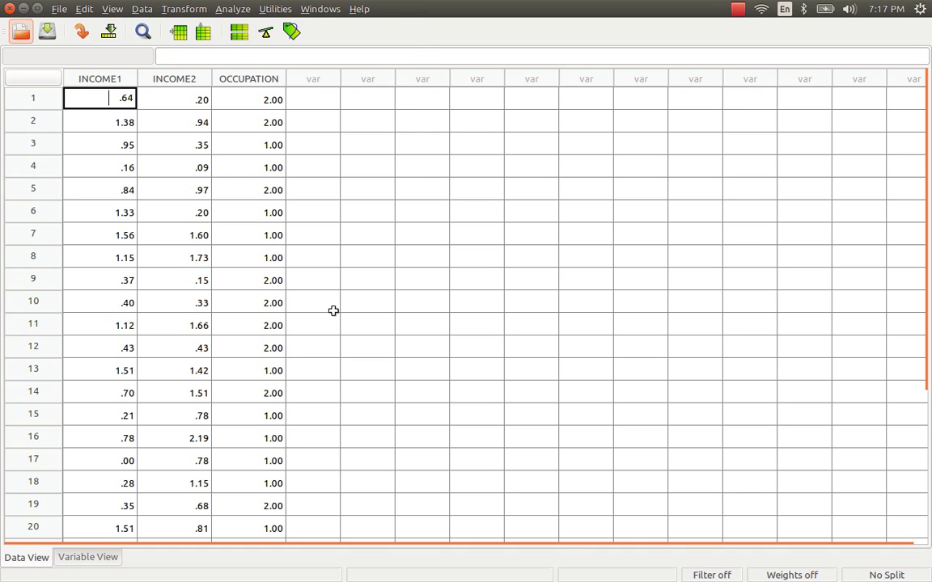
{"action": "key", "text": "alt+a"}
{"action": "key", "text": "Down"}
{"action": "key", "text": "Down"}
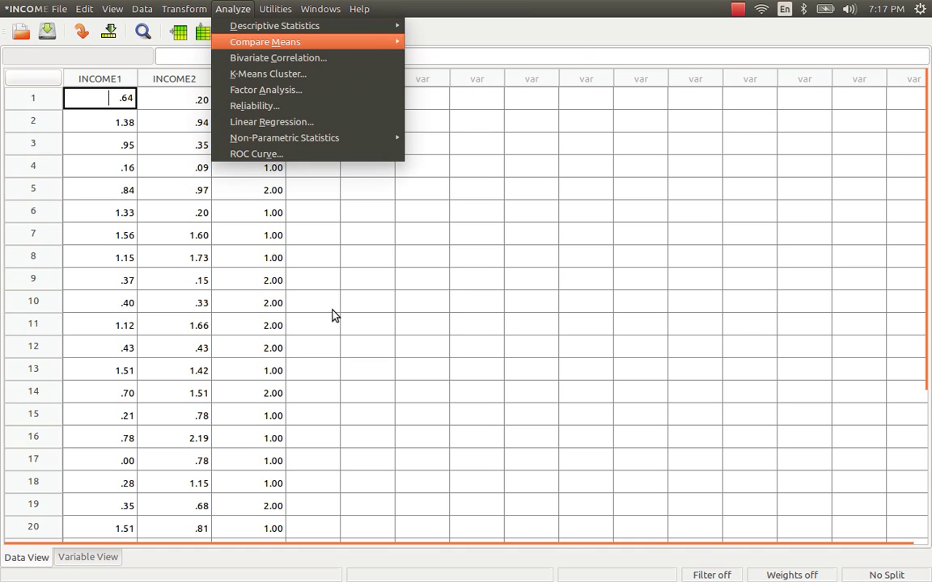
{"action": "key", "text": "Right"}
{"action": "key", "text": "Down"}
{"action": "key", "text": "Down"}
{"action": "key", "text": "Down"}
{"action": "key", "text": "Down"}
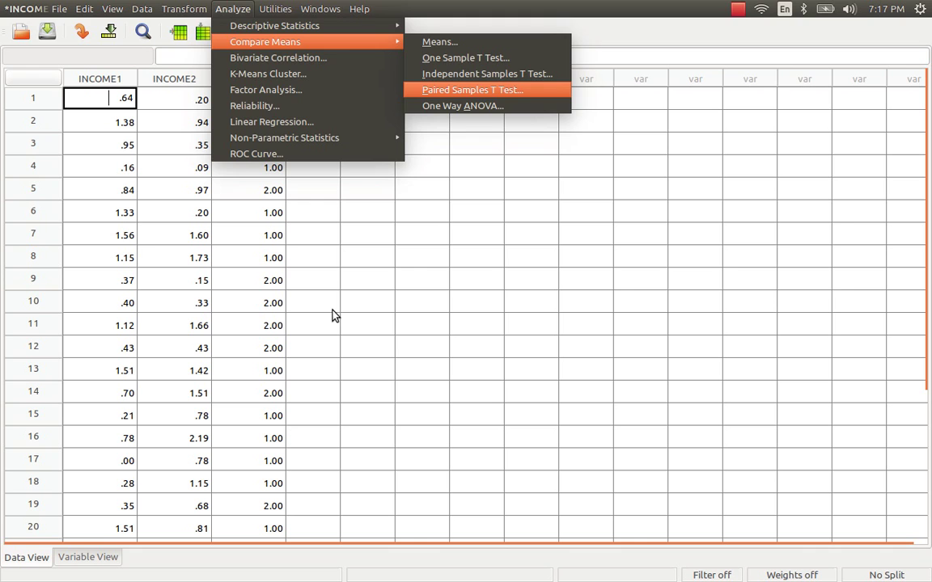
{"action": "key", "text": "Return"}
{"action": "left_click_drag", "start_coordinate": [603, 227], "coordinate": [404, 158]}
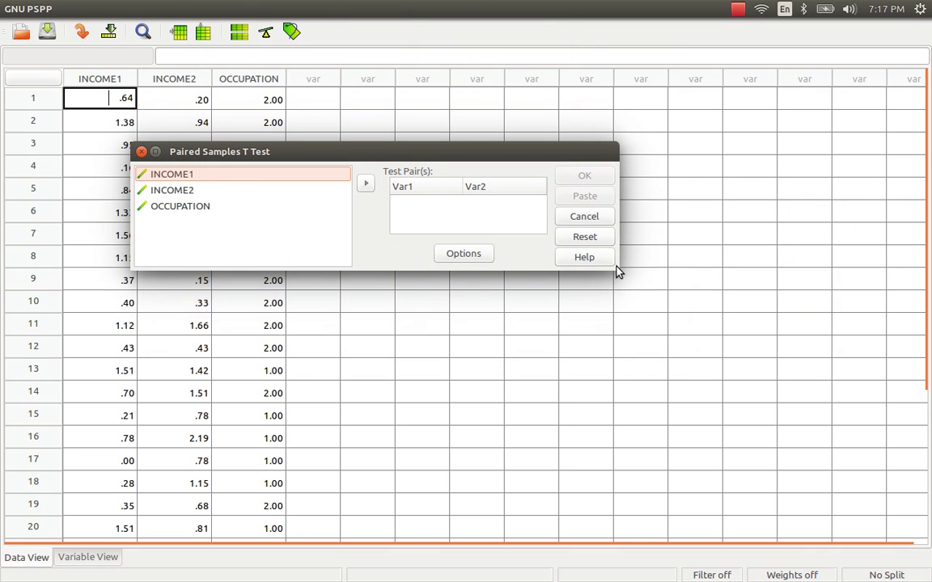
{"action": "left_click_drag", "start_coordinate": [616, 265], "coordinate": [655, 377]}
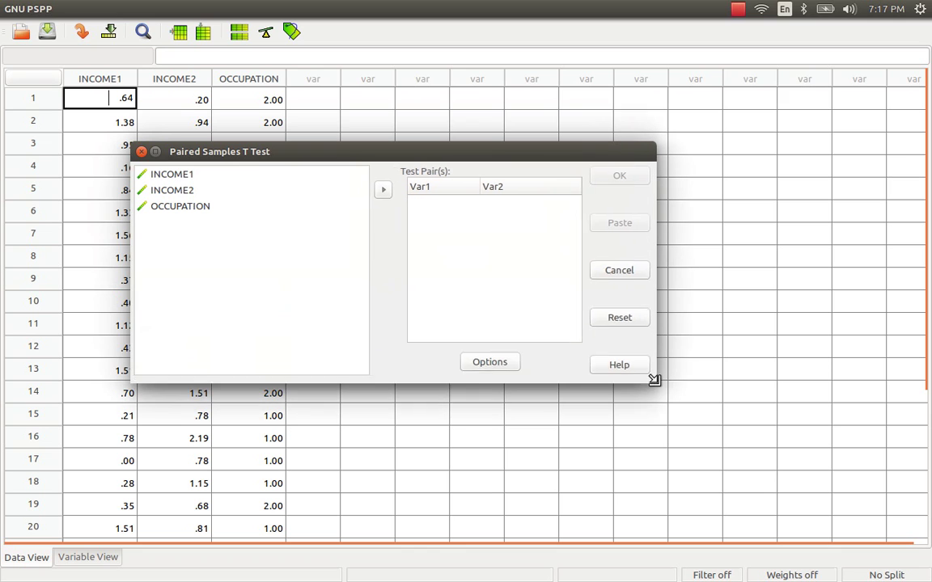
- Define the test pair with INCOME1 as Var1 and INCOME2 as Var2
{"action": "left_click", "coordinate": [194, 178]}
{"action": "left_click", "coordinate": [385, 190]}
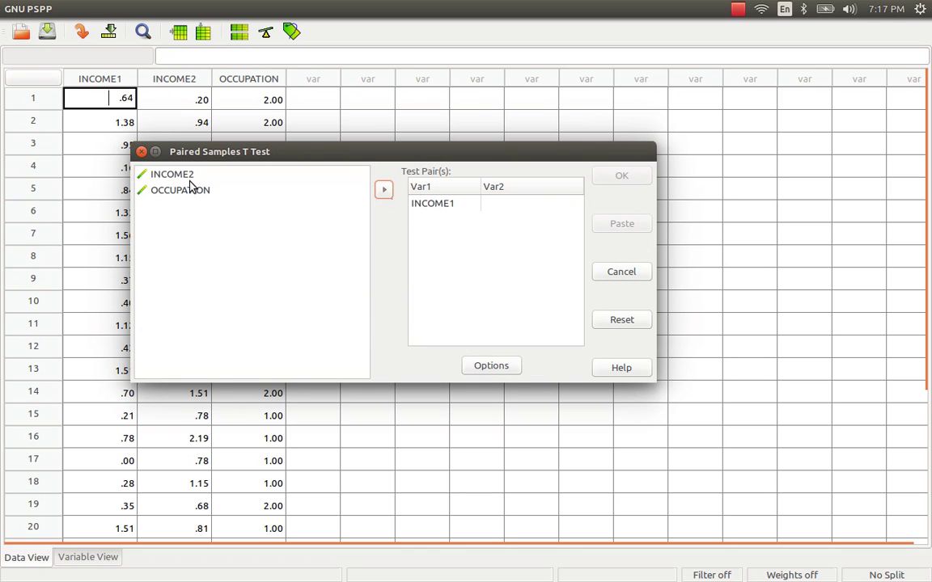
{"action": "left_click", "coordinate": [252, 179]}
{"action": "left_click", "coordinate": [385, 190]}
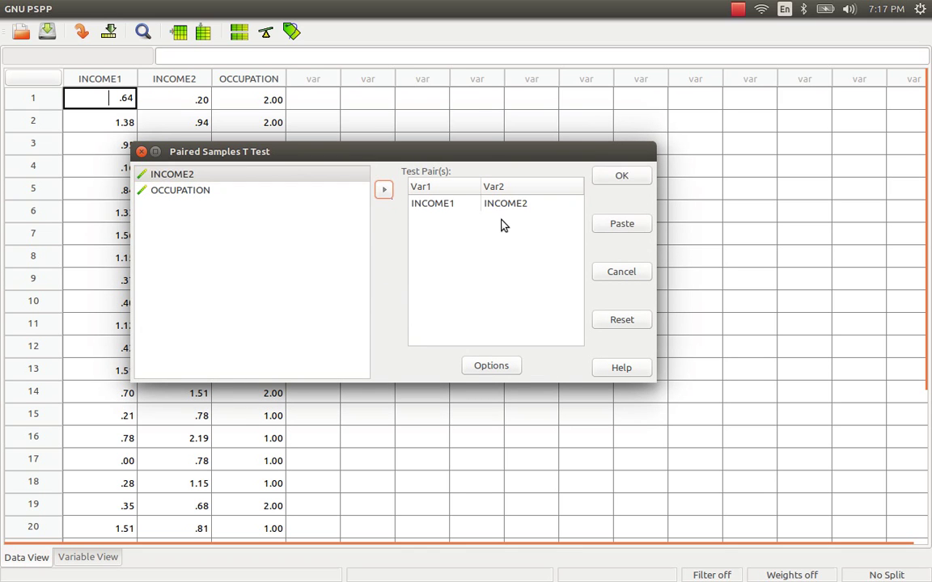
- Review the test's confidence interval and missing values options without changing them, and run the paired samples t test
{"action": "left_click", "coordinate": [503, 368]}
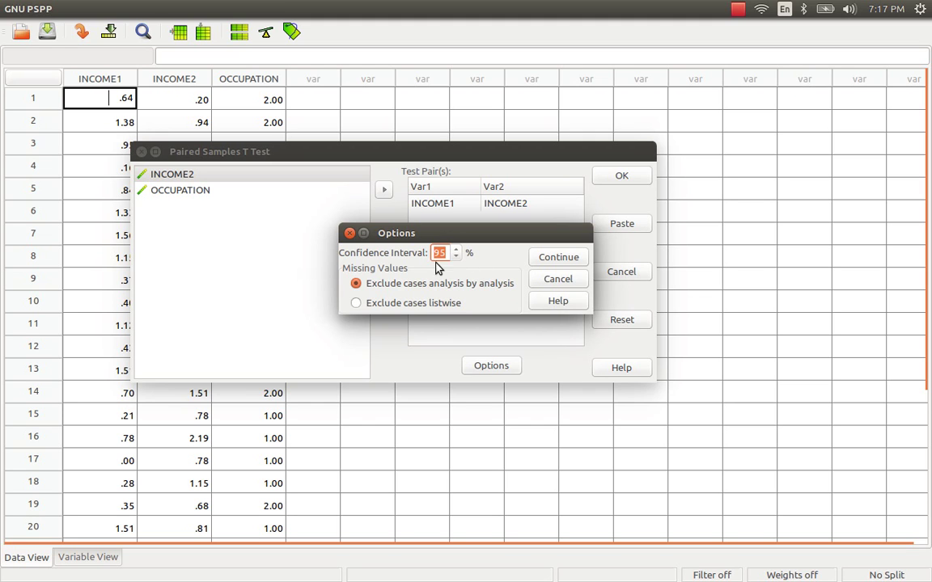
{"action": "left_click", "coordinate": [350, 234]}
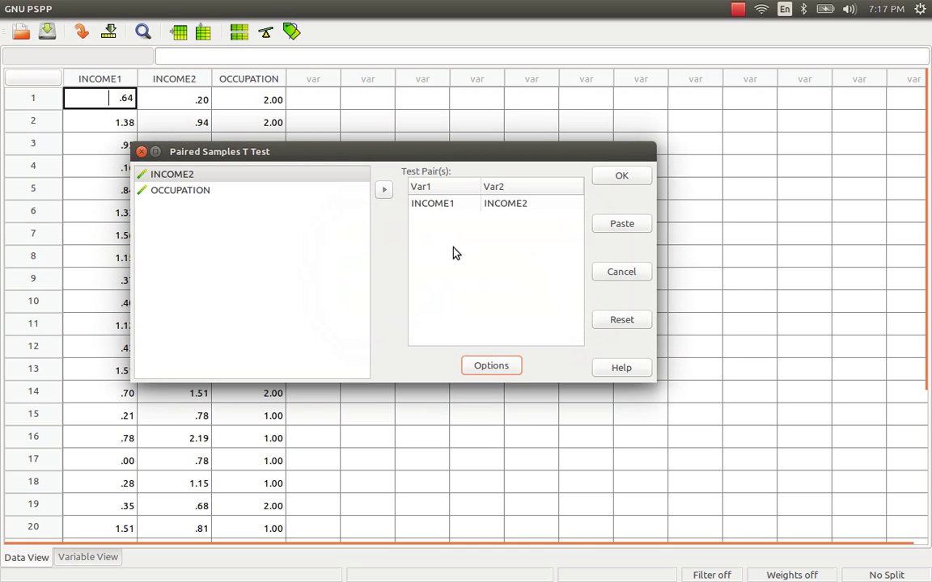
{"action": "left_click", "coordinate": [624, 179]}
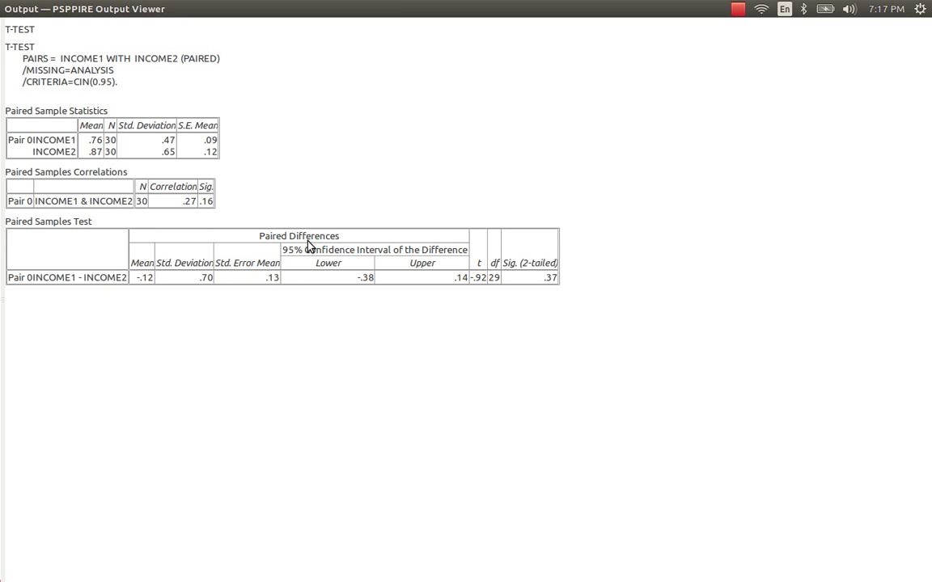
- Examine the paired samples t test output and relate it to the INCOME1 and INCOME2 columns in the data editor
{"action": "key", "text": "alt+f"}
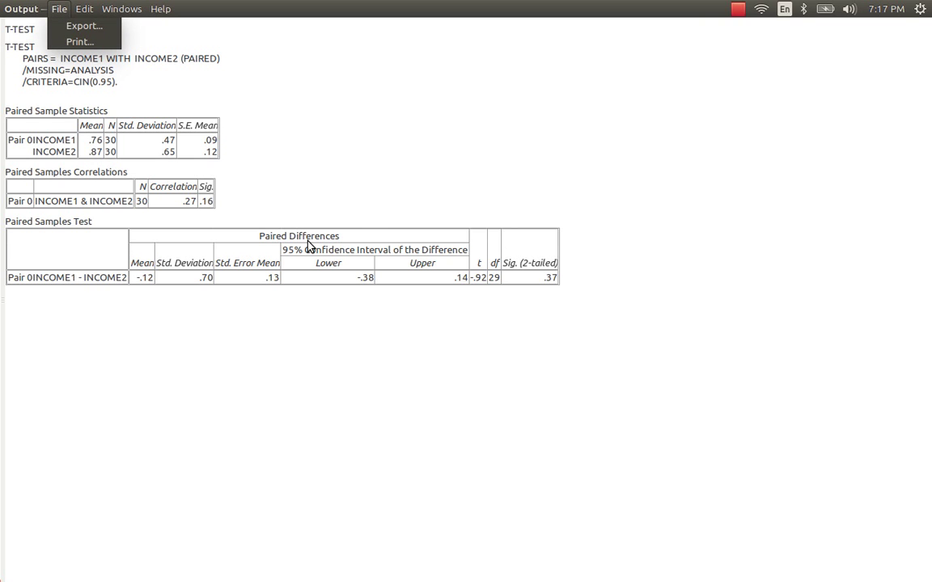
{"action": "key", "text": "Down"}
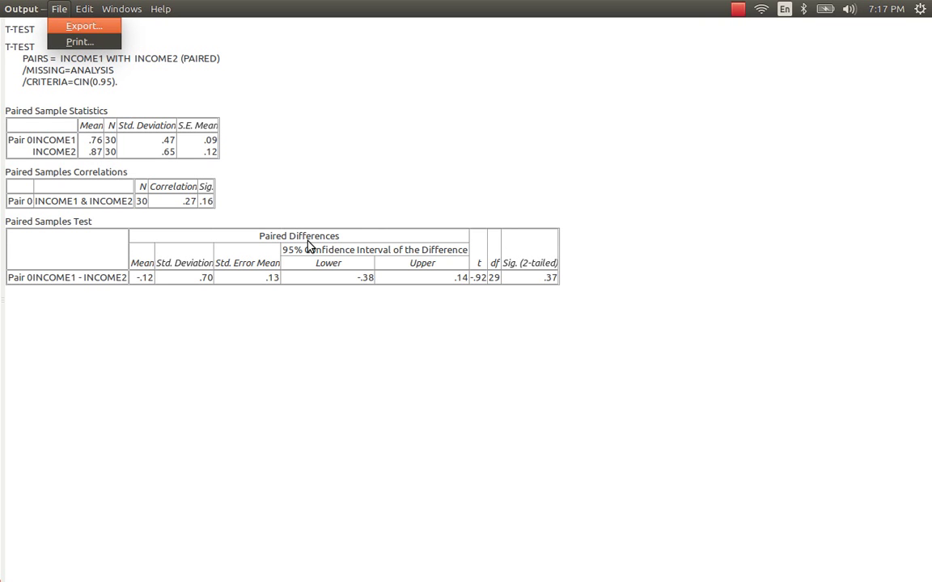
{"action": "key", "text": "Escape"}
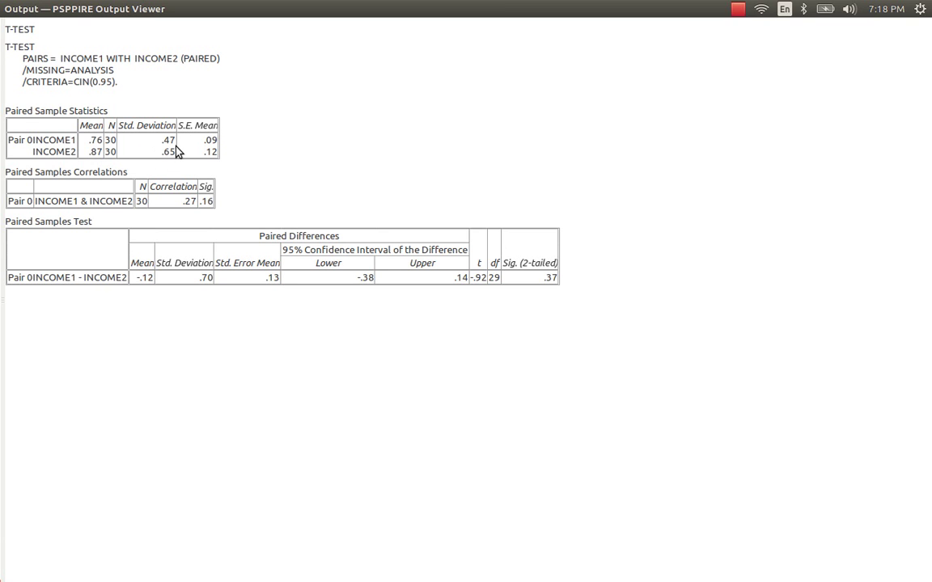
{"action": "key", "text": "alt+Tab"}
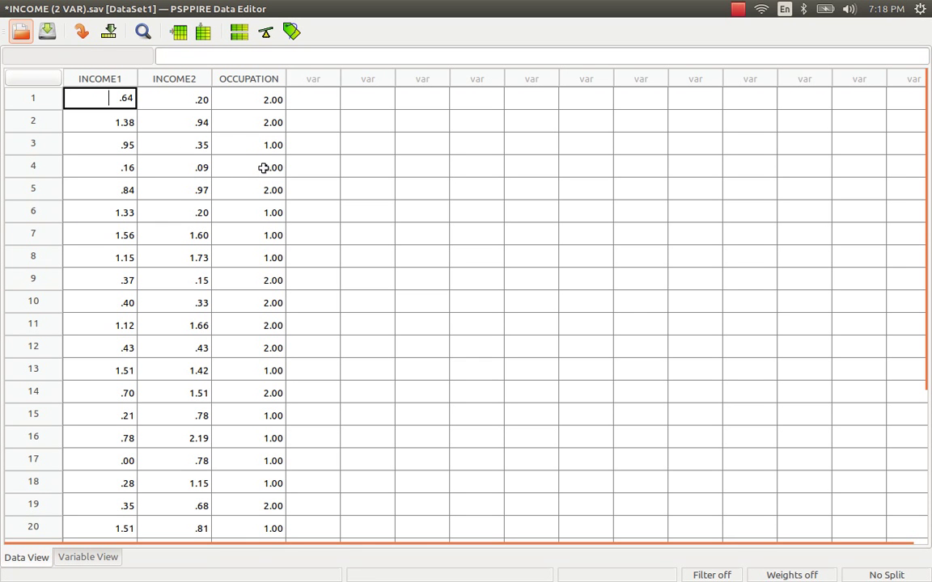
{"action": "key", "text": "alt+Tab"}
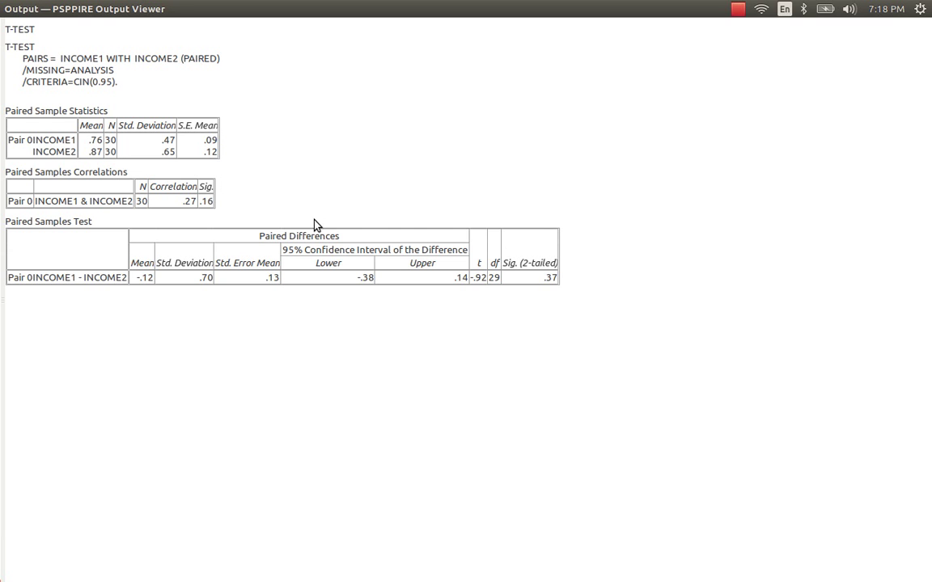
- Switch to the empty LibreOffice Calc spreadsheet and select cell A1
{"action": "key", "text": "alt+Tab"}
{"action": "key", "text": "alt+Tab"}
{"action": "key", "text": "alt+Tab"}
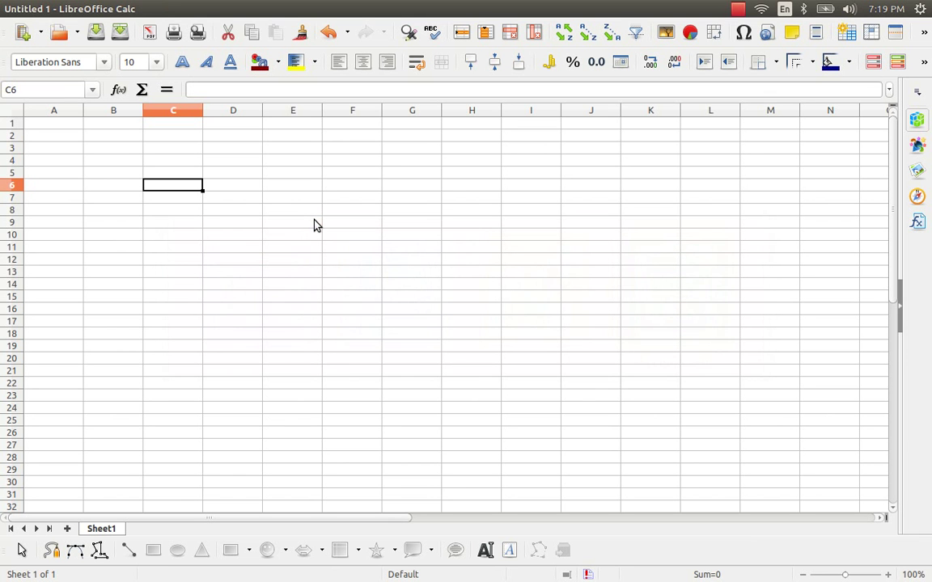
{"action": "key", "text": "Up"}
{"action": "key", "text": "Up"}
{"action": "key", "text": "Up"}
{"action": "key", "text": "Up"}
{"action": "key", "text": "Up"}
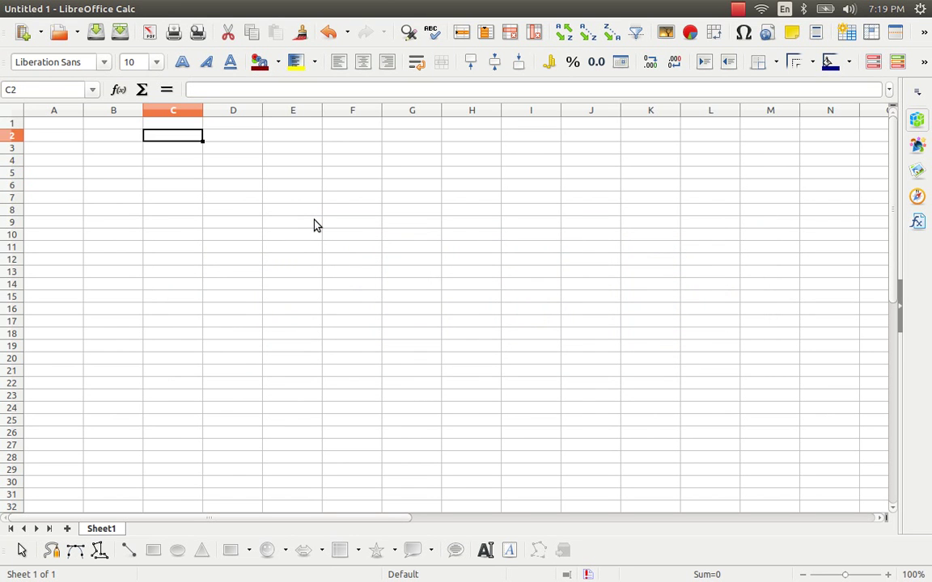
{"action": "key", "text": "Home"}
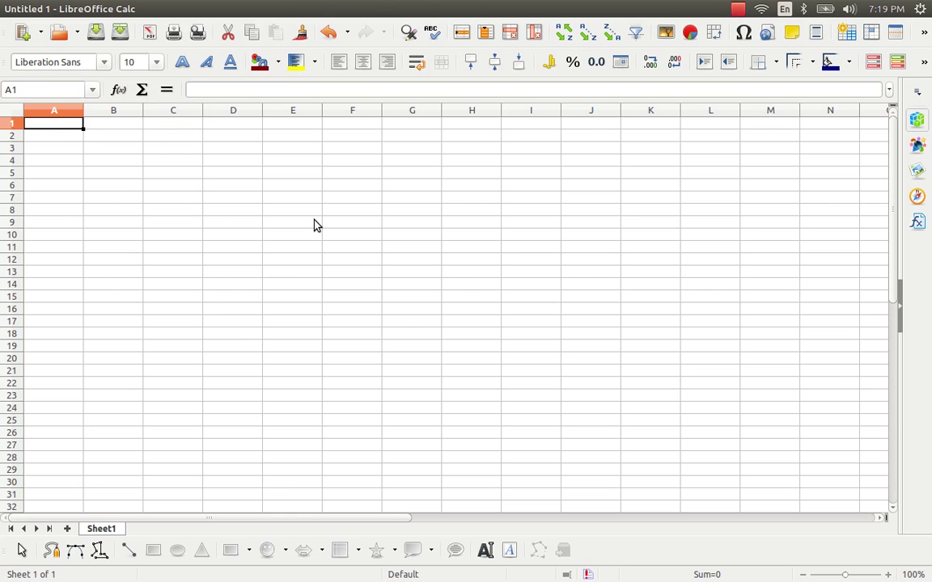
- Calculate INCOME1's standard error in cell A1 with =0.47/SQRT(30), and compare it with the S.E. Mean in the PSPP output
{"action": "key", "text": "alt+Tab"}
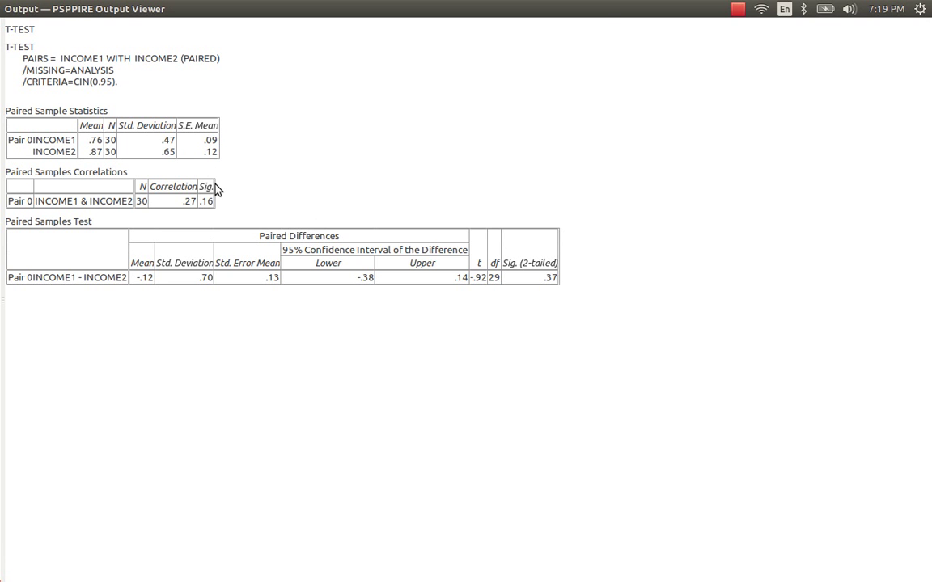
{"action": "key", "text": "alt+Tab"}
{"action": "type", "text": "0."}
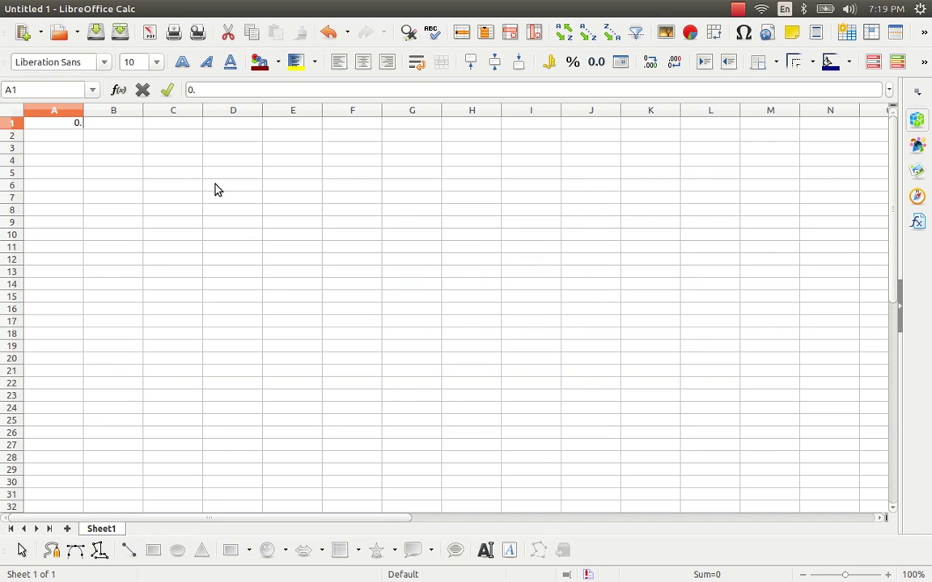
{"action": "key", "text": "BackSpace"}
{"action": "key", "text": "BackSpace"}
{"action": "type", "text": "=0.47/s"}
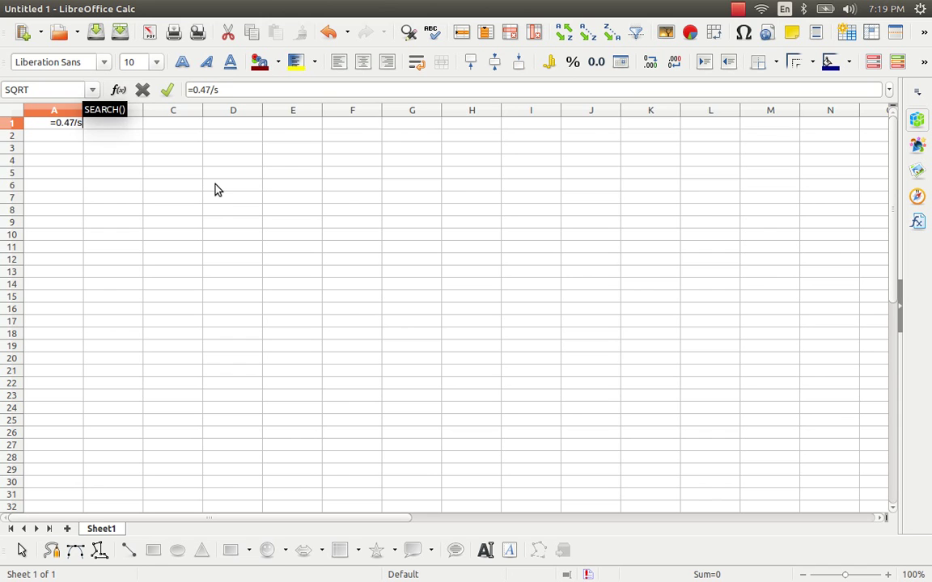
{"action": "type", "text": "qrt("}
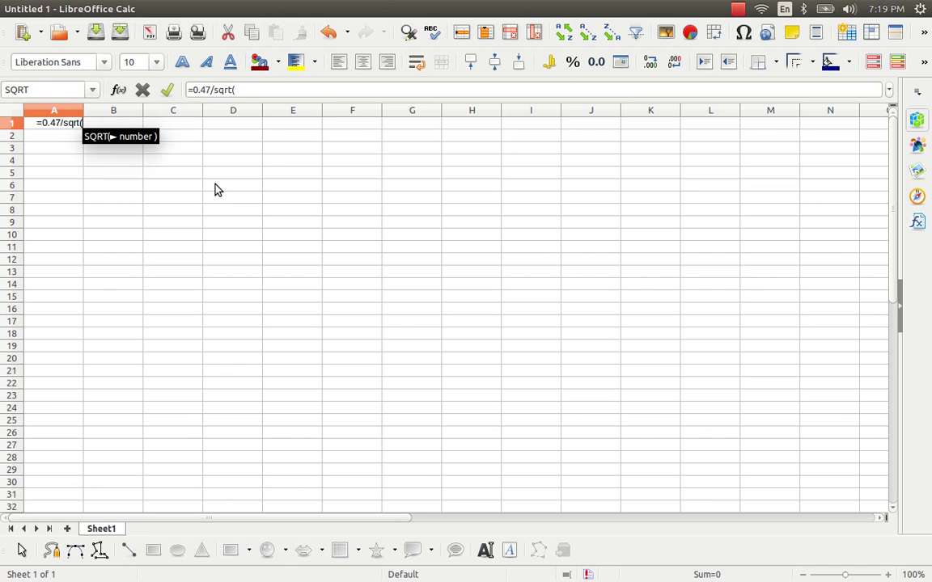
{"action": "key", "text": "alt+Tab"}
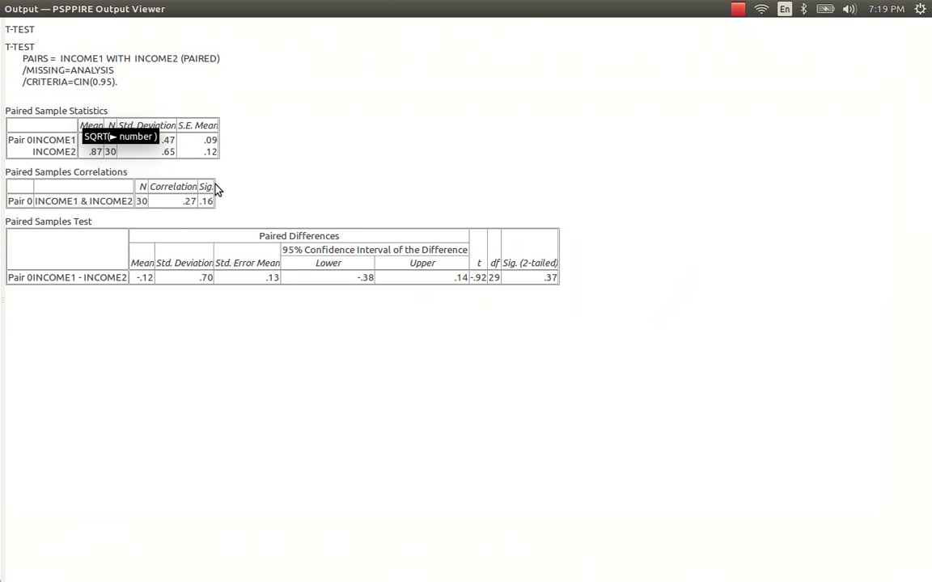
{"action": "key", "text": "alt+Tab"}
{"action": "type", "text": "30)"}
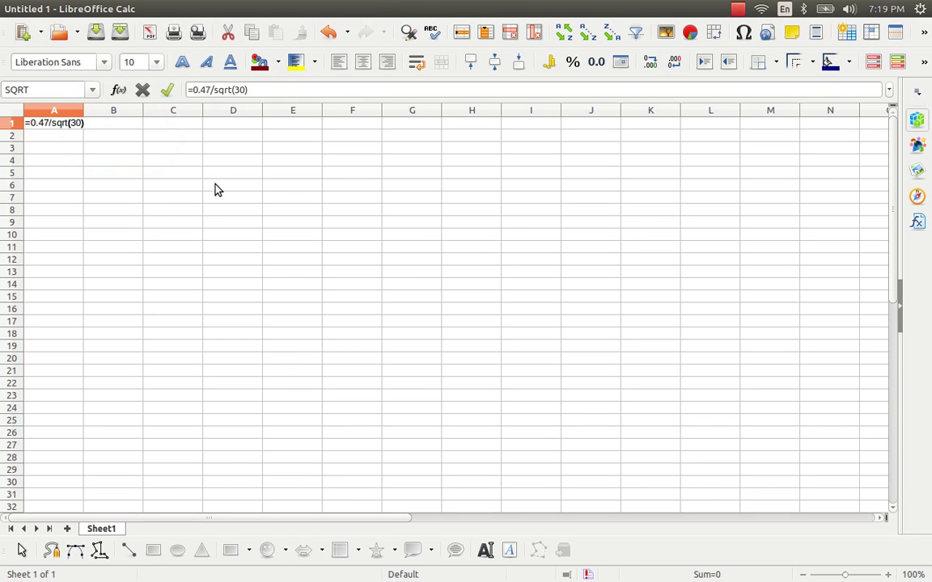
{"action": "key", "text": "Return"}
{"action": "key", "text": "Up"}
{"action": "key", "text": "alt+Tab"}
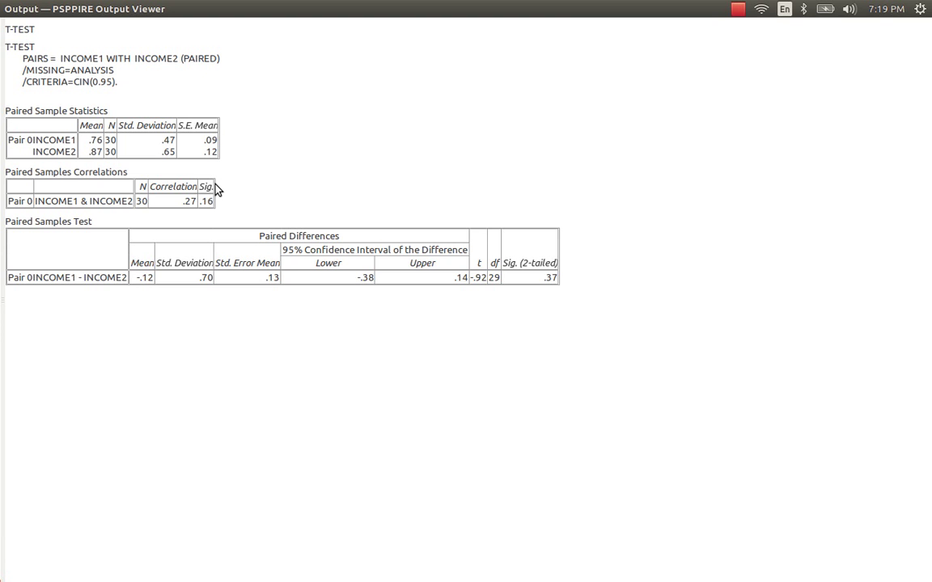
{"action": "key", "text": "alt+Tab"}
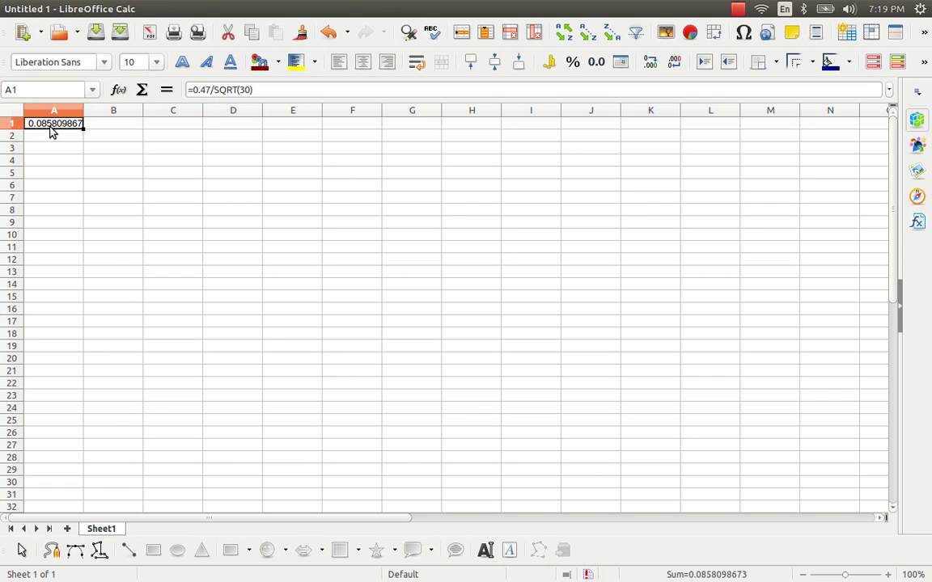
- Check the standard error in A1 against the PSPP output and review the INCOME1 and INCOME2 paired statistics
{"action": "key", "text": "alt+Tab"}
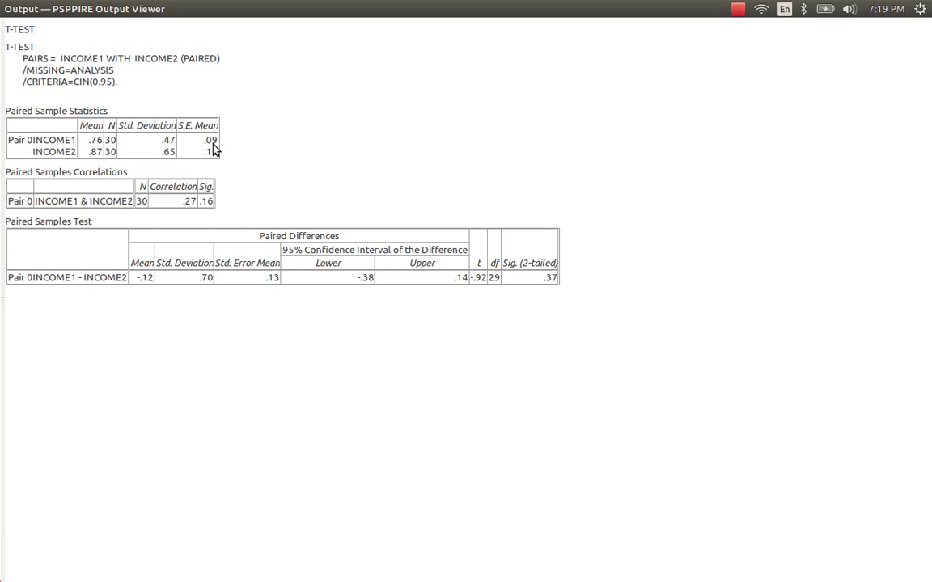
{"action": "key", "text": "alt+Tab"}
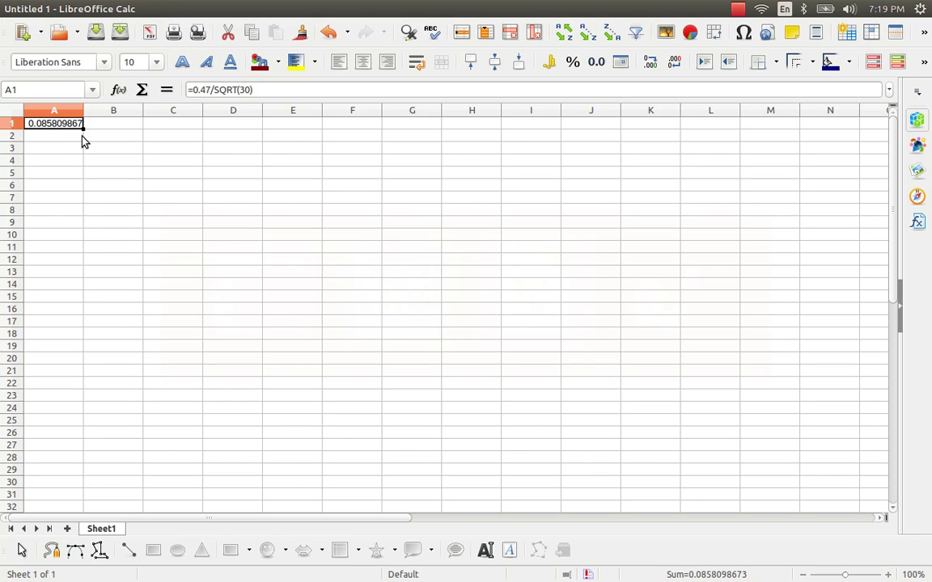
{"action": "key", "text": "alt+Tab"}
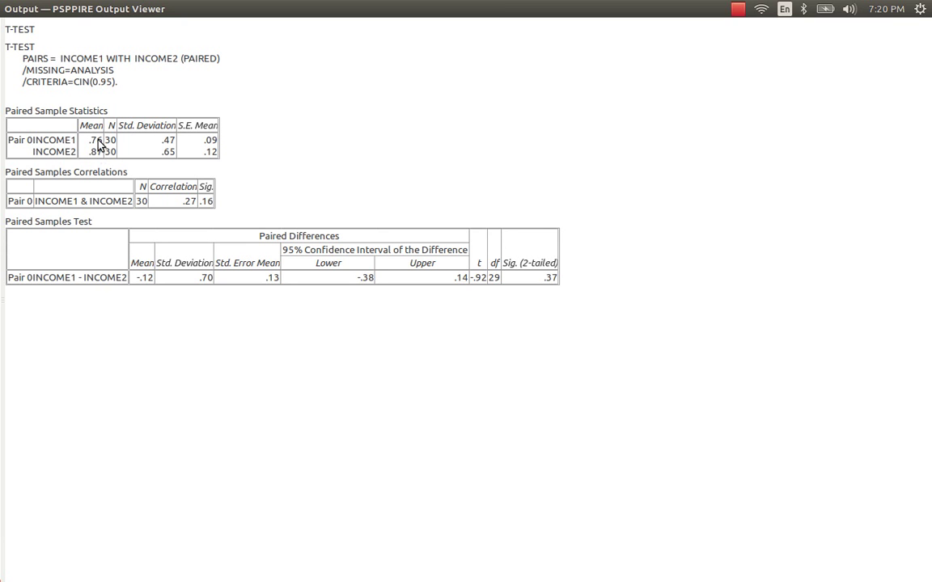
- In the LibreOffice Calc spreadsheet, calculate the difference between the INCOME1 and INCOME2 means in cell A2 with =0.76-0.87
{"action": "key", "text": "alt+Tab"}
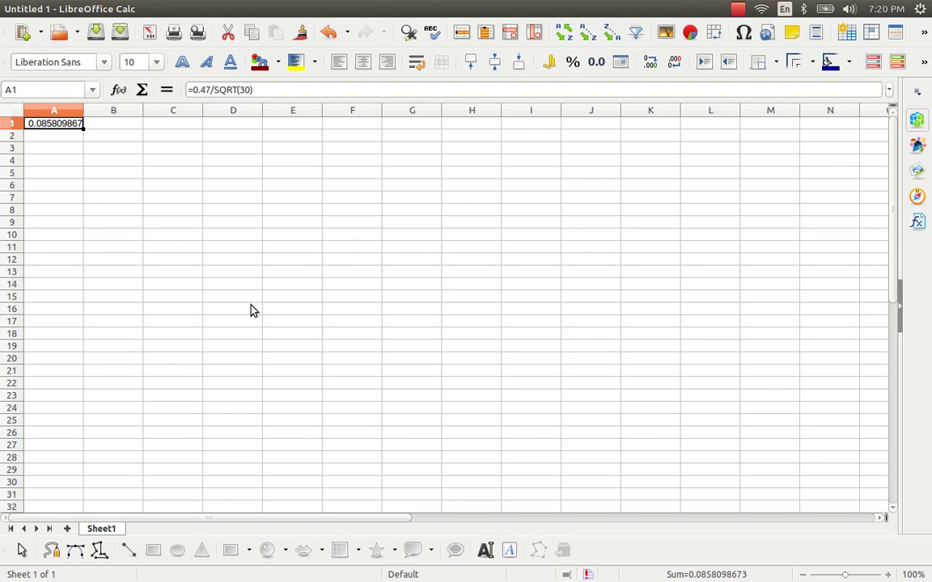
{"action": "key", "text": "Return"}
{"action": "type", "text": "="}
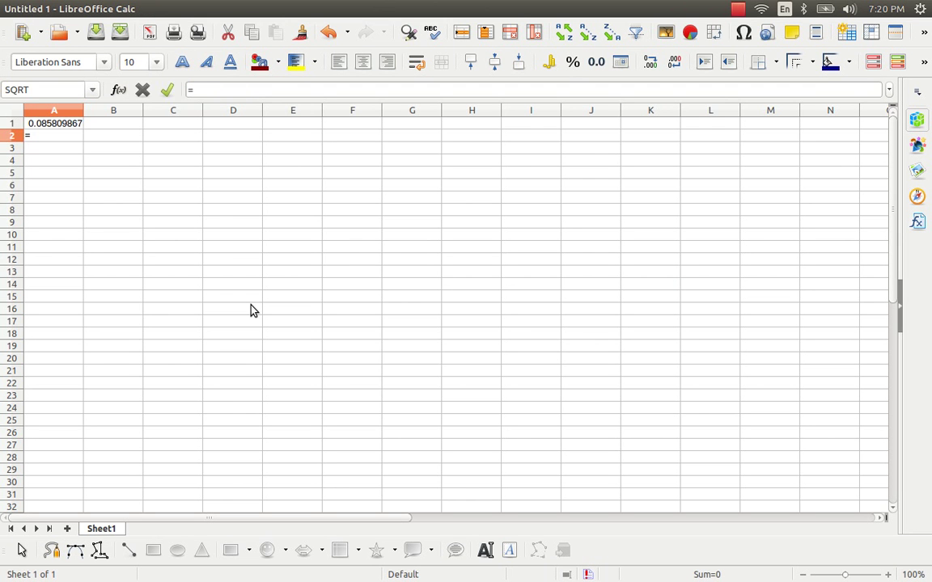
{"action": "type", "text": "0.76-"}
{"action": "key", "text": "alt+Tab"}
{"action": "key", "text": "alt+Tab"}
{"action": "type", "text": "0.87"}
{"action": "key", "text": "alt+Tab"}
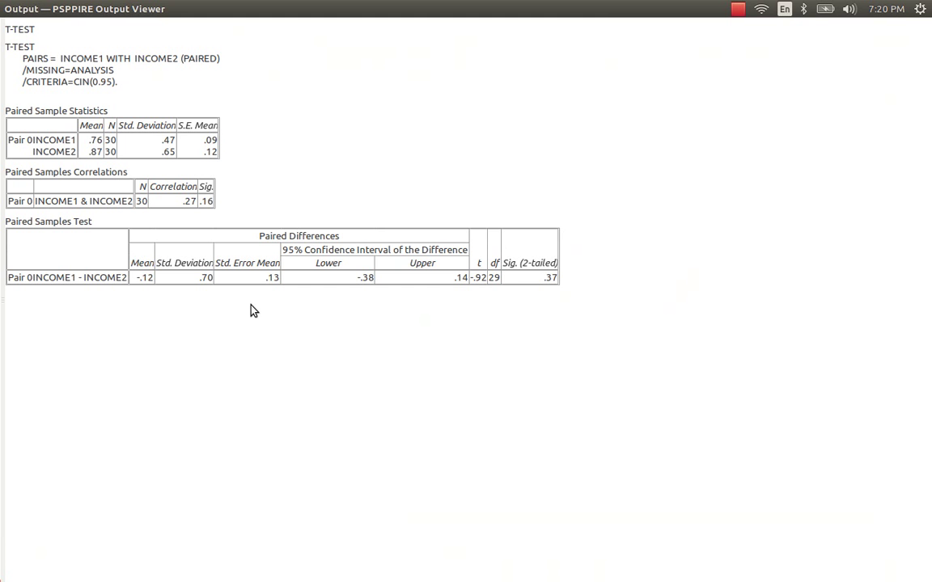
{"action": "key", "text": "alt+Tab"}
{"action": "key", "text": "Return"}
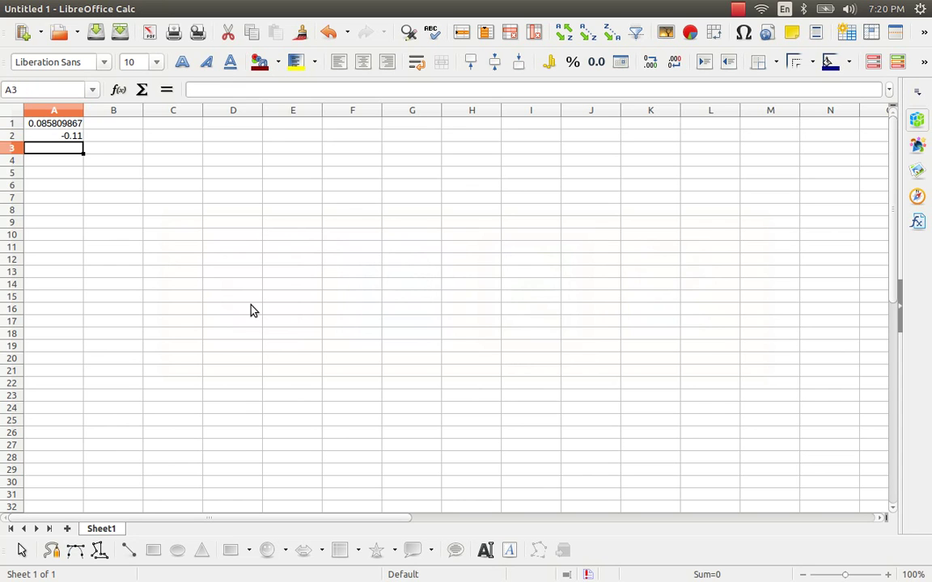
- Format cell A2 as a number with nine decimal places
{"action": "key", "text": "Up"}
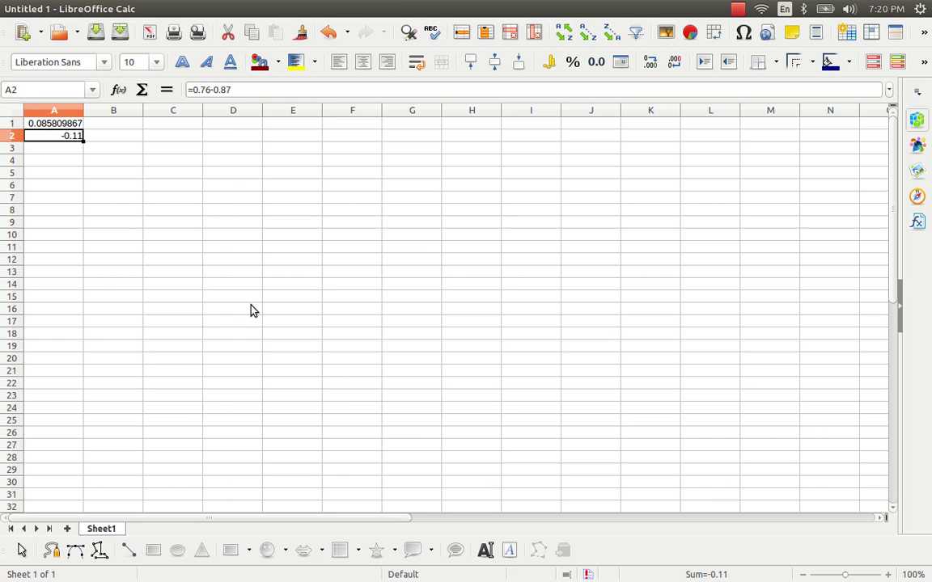
{"action": "key", "text": "Menu"}
{"action": "key", "text": "f"}
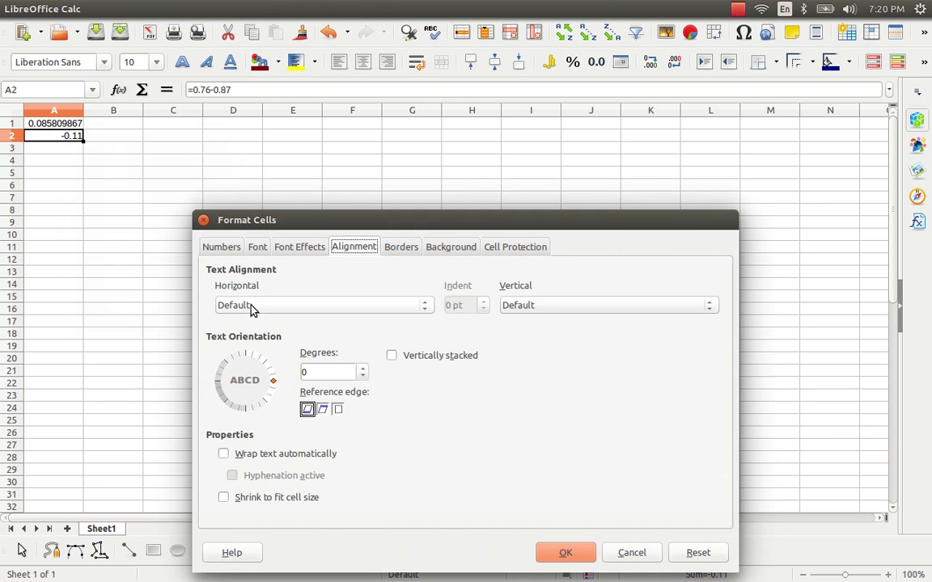
{"action": "left_click", "coordinate": [221, 247]}
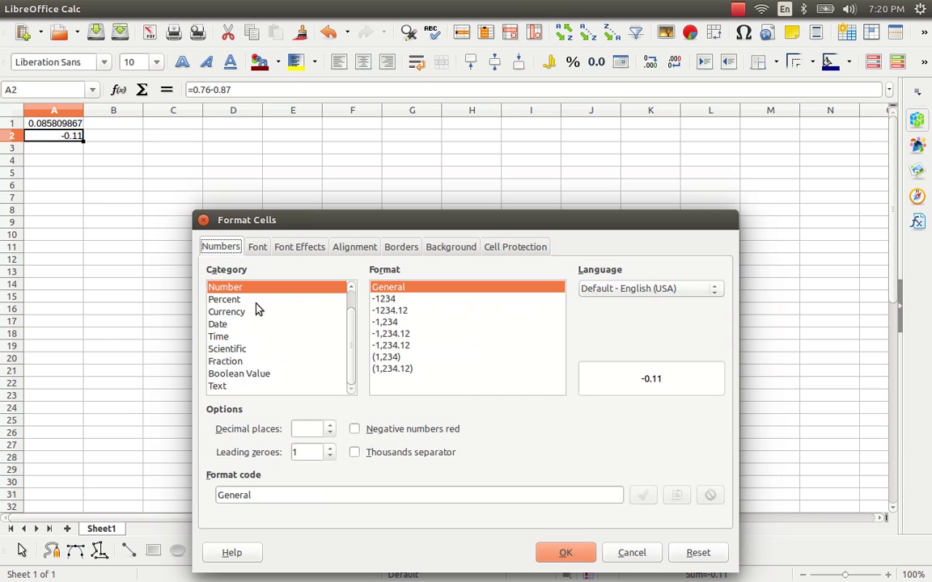
{"action": "left_click", "coordinate": [330, 427]}
{"action": "left_click", "coordinate": [330, 427]}
{"action": "left_click", "coordinate": [330, 427]}
{"action": "left_click", "coordinate": [330, 427]}
{"action": "left_click", "coordinate": [332, 427]}
{"action": "left_click", "coordinate": [332, 427]}
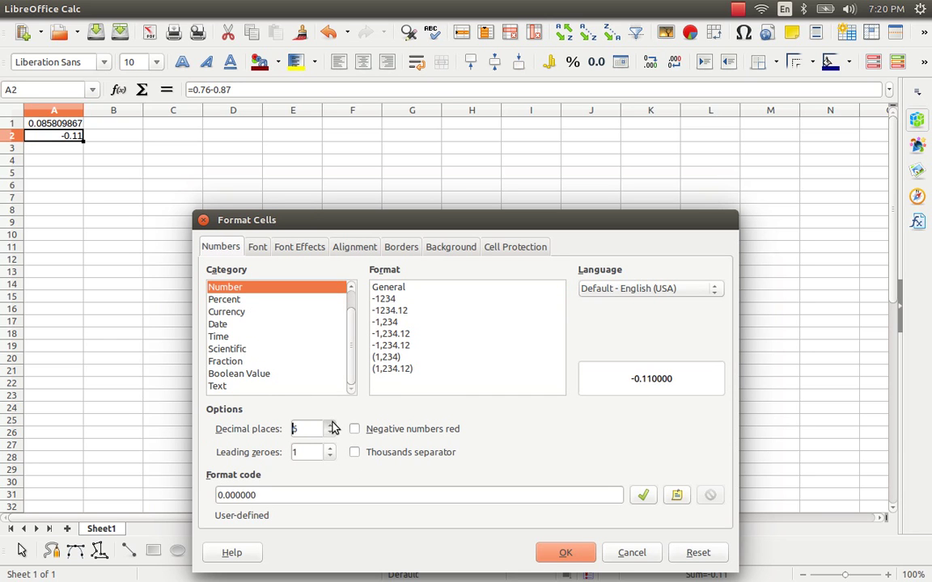
{"action": "left_click", "coordinate": [332, 428]}
{"action": "left_click", "coordinate": [331, 427]}
{"action": "left_click", "coordinate": [332, 427]}
{"action": "left_click", "coordinate": [565, 552]}
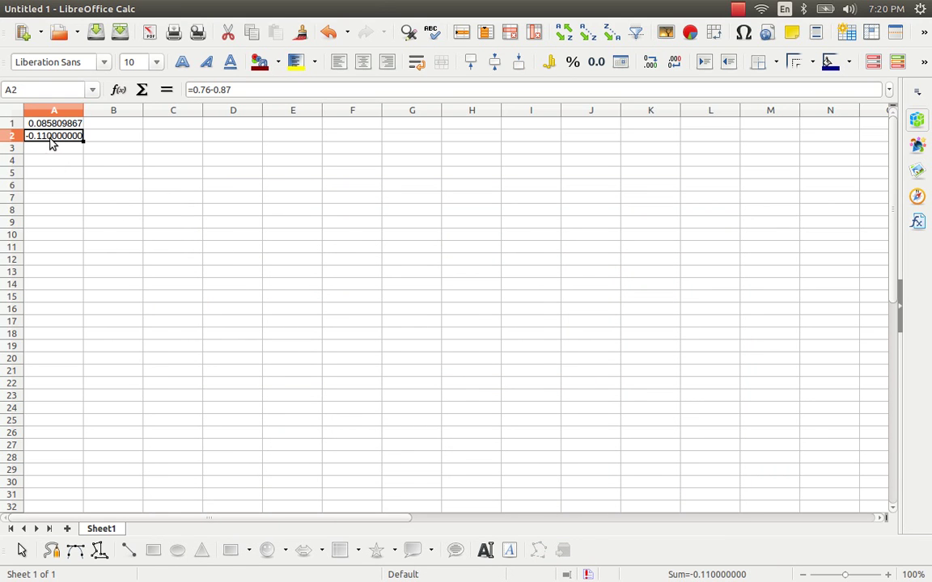
- Compare the mean difference in A2 with the Paired Differences mean in the PSPP output
{"action": "key", "text": "alt+Tab"}
{"action": "key", "text": "alt+Tab"}
{"action": "key", "text": "alt+Tab"}
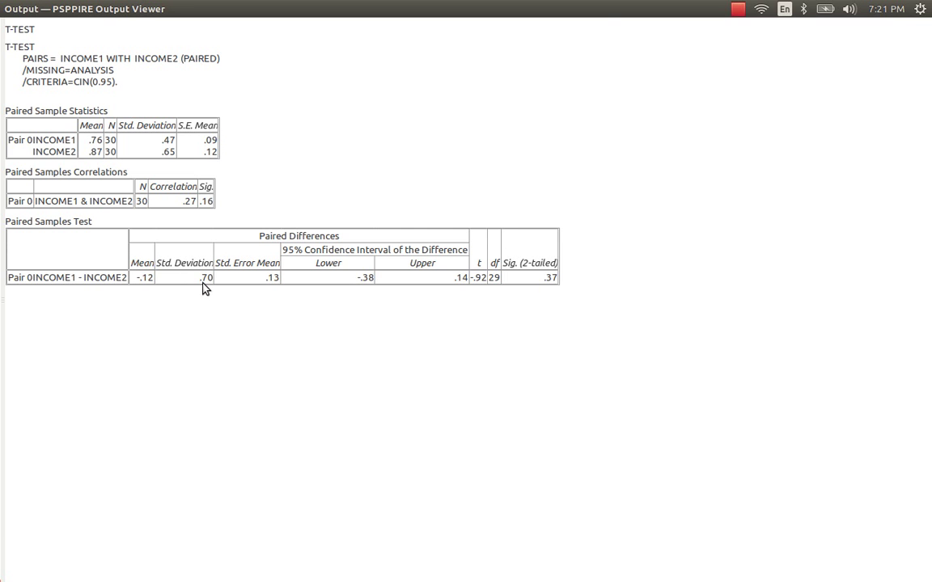
- Relate the paired differences' Std. Deviation in PSPP to the handwritten pooled variance formula for Sxy in gnome-paint
{"action": "key", "text": "alt+Tab"}
{"action": "key", "text": "alt+Tab"}
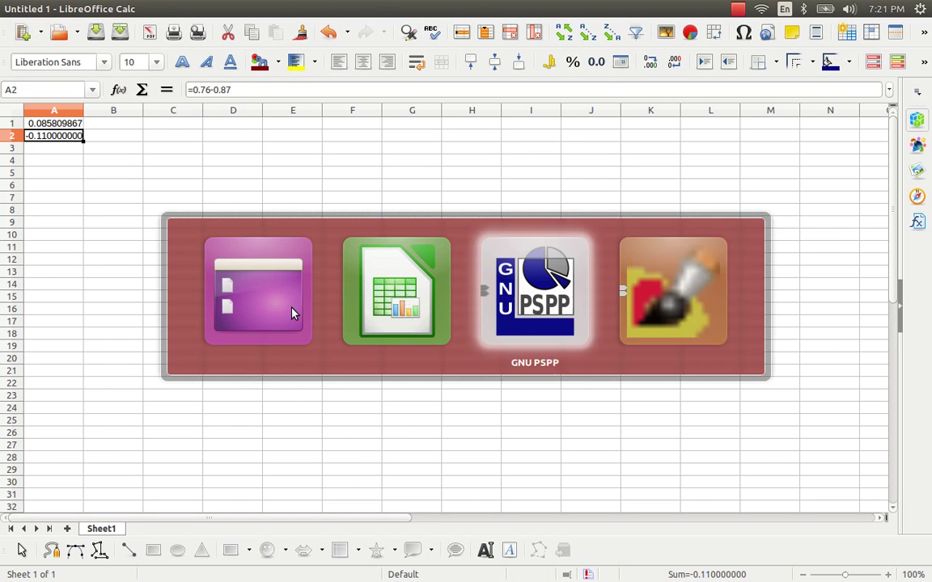
{"action": "key", "text": "alt+Tab"}
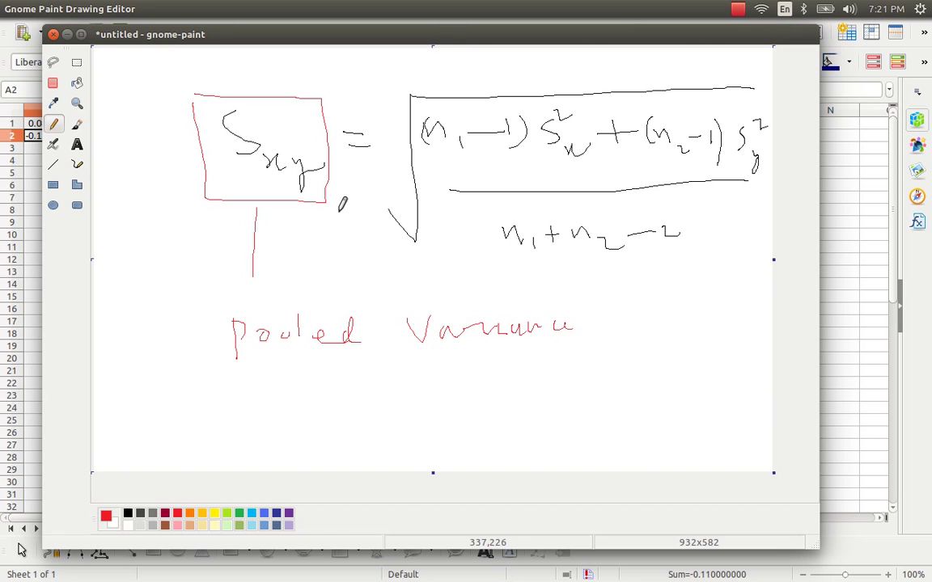
{"action": "left_click_drag", "start_coordinate": [306, 158], "coordinate": [299, 176]}
{"action": "key", "text": "alt+Tab"}
{"action": "key", "text": "alt+Tab"}
{"action": "key", "text": "alt+Tab"}
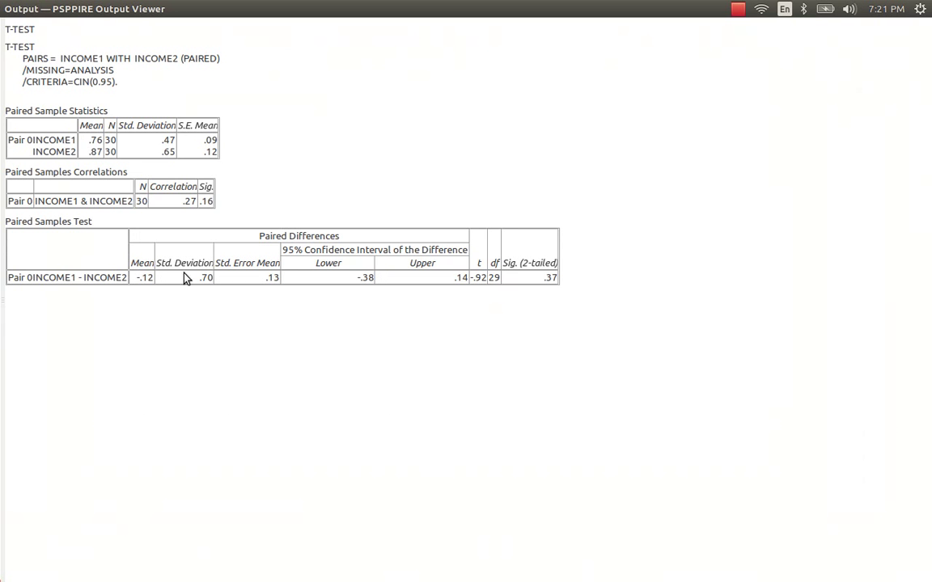
{"action": "key", "text": "alt+Tab"}
{"action": "key", "text": "alt+Tab"}
{"action": "key", "text": "alt+Tab"}
{"action": "key", "text": "alt+Tab"}
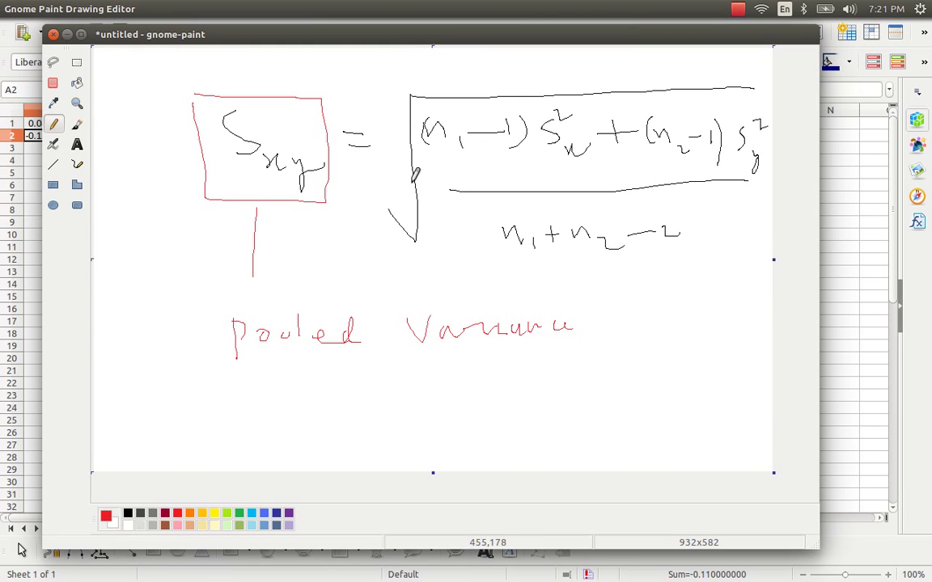
- Relate the Std. Error Mean in the PSPP output to the SE term of the handwritten t formula in the other gnome-paint drawing
{"action": "key", "text": "alt+Tab"}
{"action": "key", "text": "alt+Tab"}
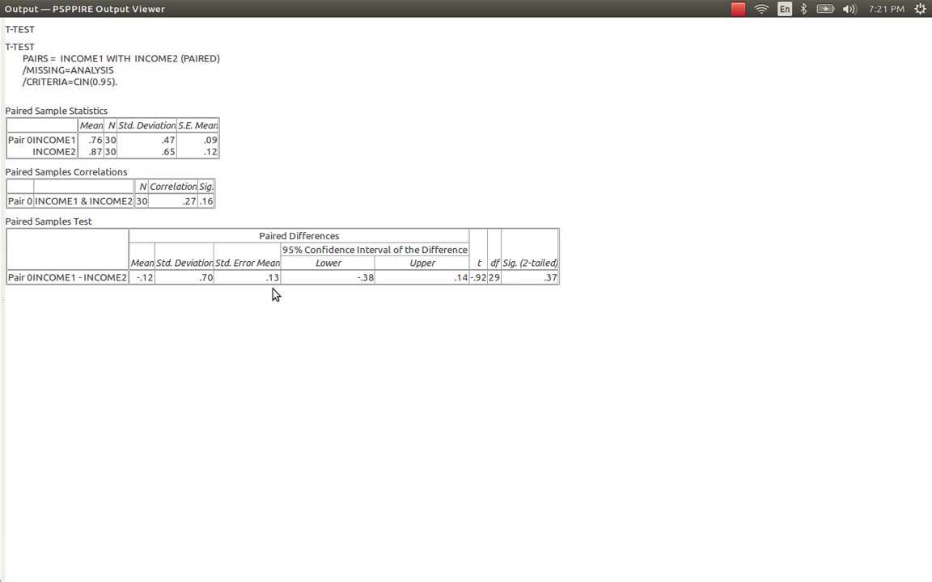
{"action": "key", "text": "alt+Tab"}
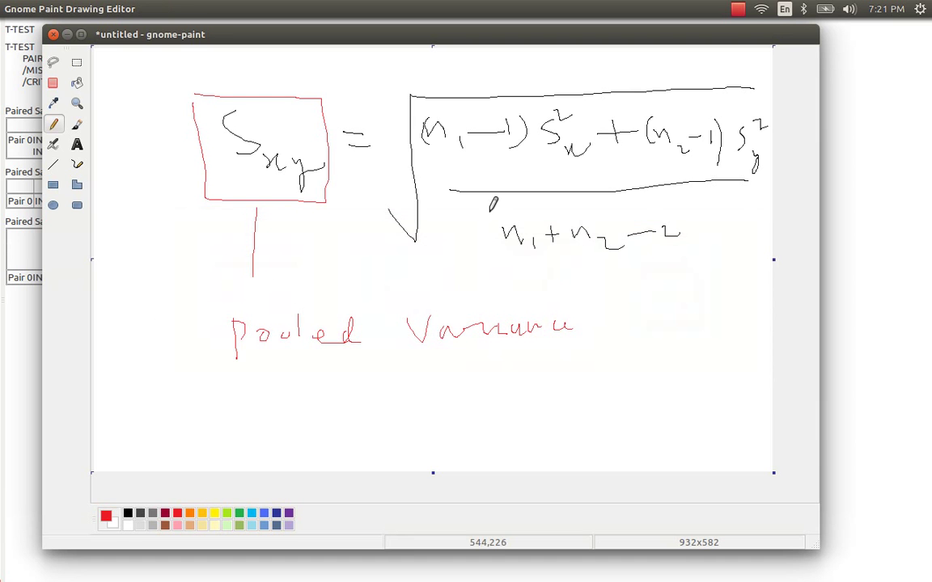
{"action": "key", "text": "alt+Tab"}
{"action": "key", "text": "alt+Tab"}
{"action": "key", "text": "alt+Tab"}
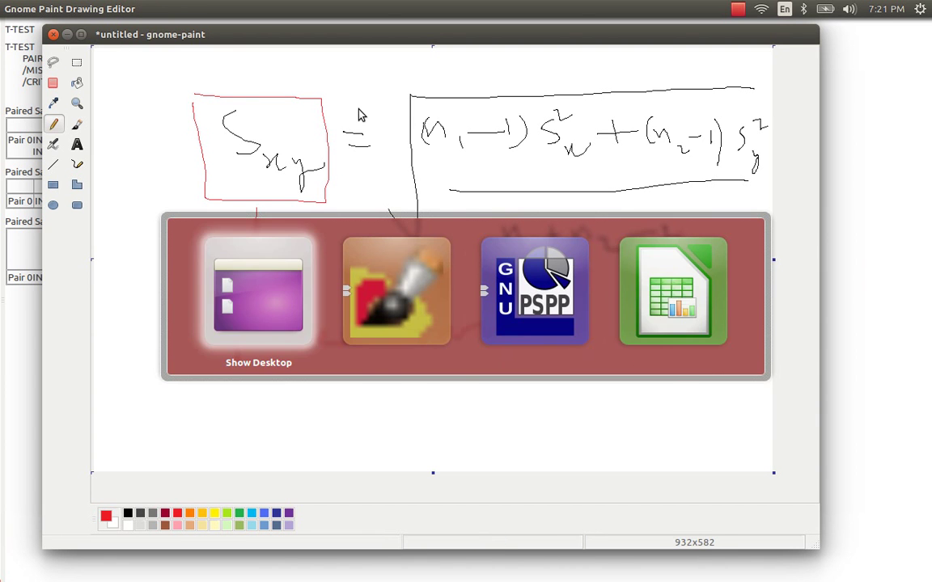
{"action": "key", "text": "alt+Tab"}
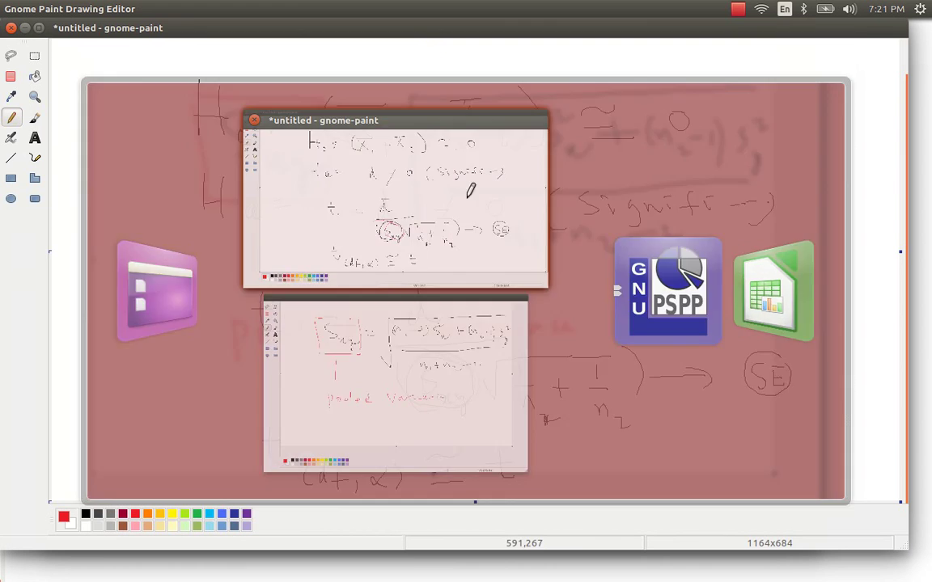
{"action": "left_click", "coordinate": [471, 191]}
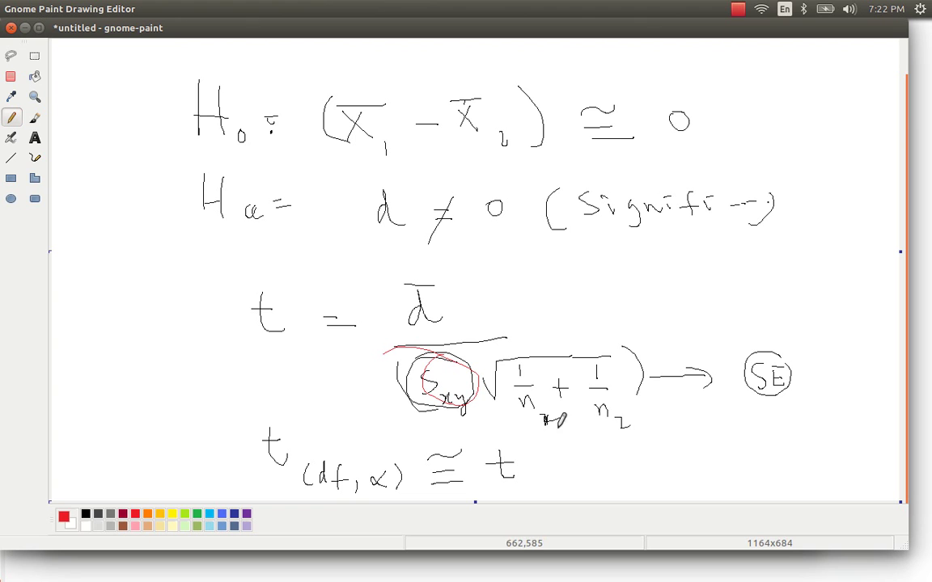
{"action": "key", "text": "alt+Tab"}
{"action": "key", "text": "alt+Tab"}
{"action": "key", "text": "alt+Tab"}
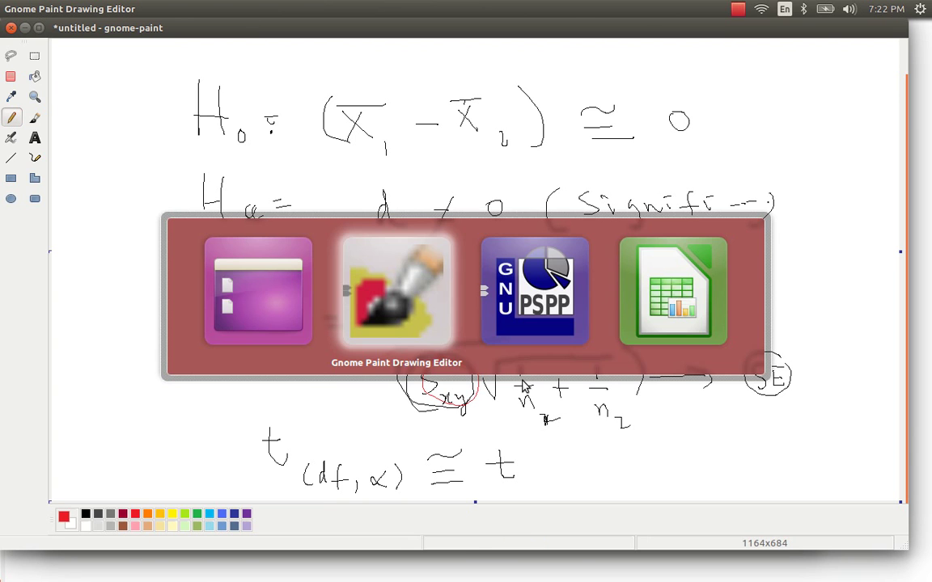
{"action": "key", "text": "alt+Tab"}
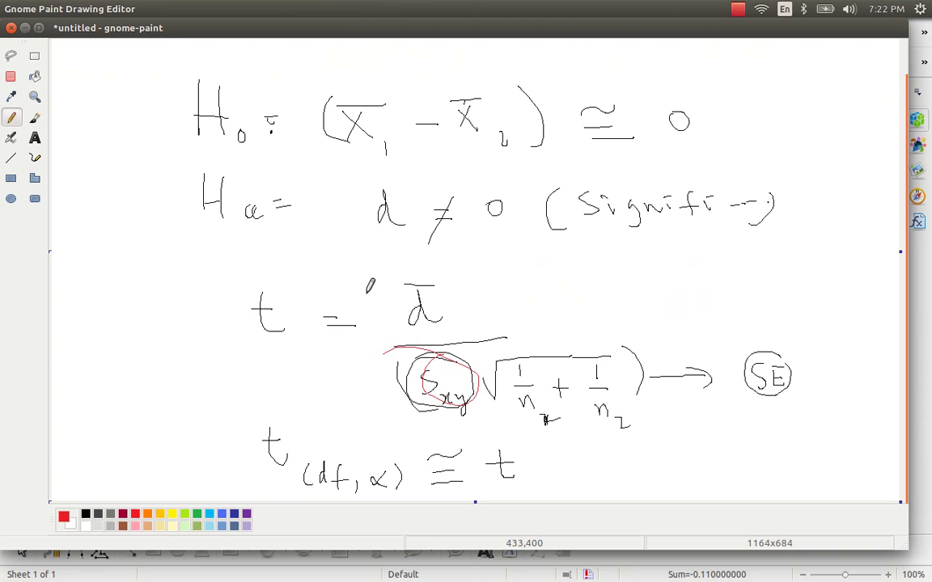
- Review the test's significance in the PSPP output and halve it in spreadsheet cell A3 with =0.37/2
{"action": "key", "text": "alt+Tab"}
{"action": "key", "text": "alt+Tab"}
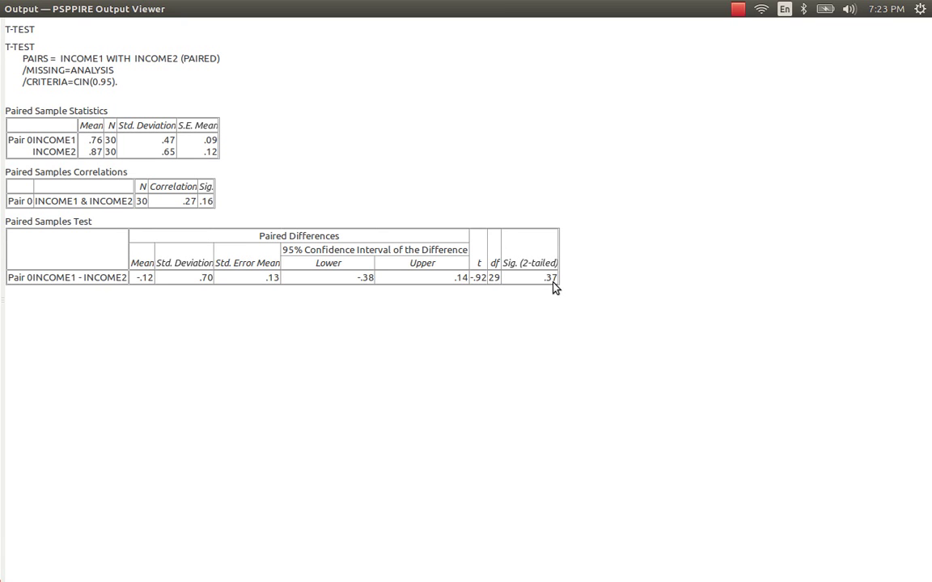
{"action": "key", "text": "alt+Tab"}
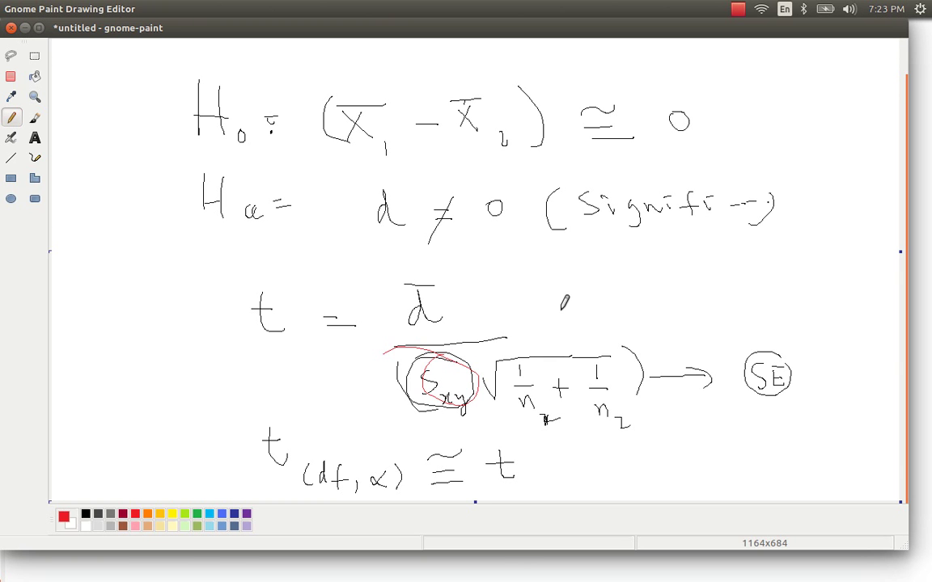
{"action": "key", "text": "alt+Tab"}
{"action": "key", "text": "alt+Tab"}
{"action": "key", "text": "Return"}
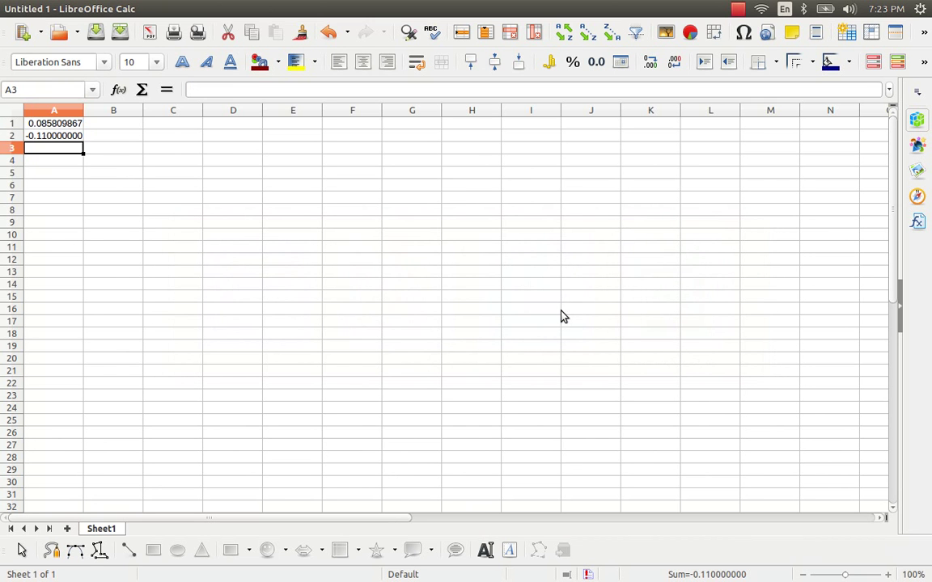
{"action": "type", "text": "=0.3"}
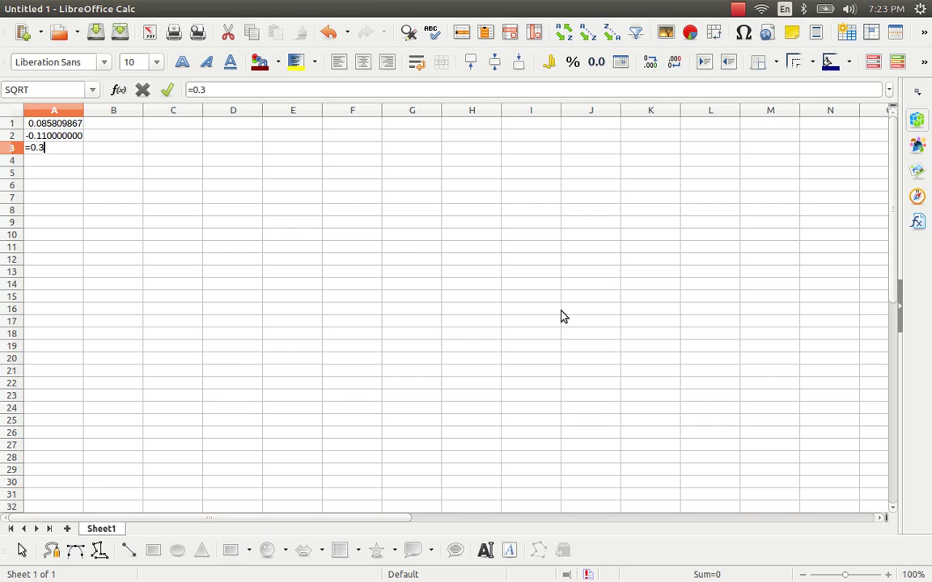
{"action": "type", "text": "7/2"}
{"action": "key", "text": "Return"}
{"action": "key", "text": "Up"}
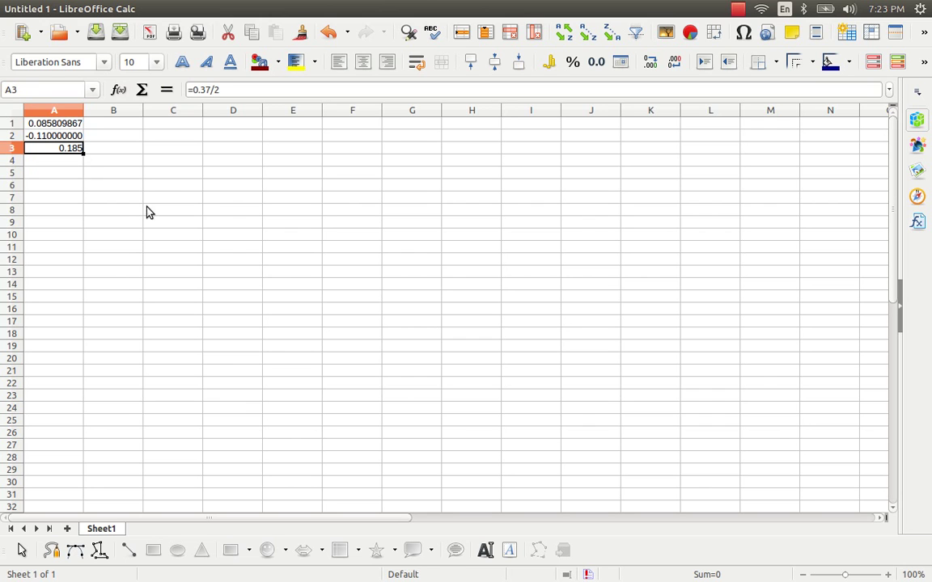
- Check the handwritten hypotheses in gnome-paint and note "> 0.05" in cell B3 beside the halved significance
{"action": "key", "text": "alt+Tab"}
{"action": "key", "text": "alt+Tab"}
{"action": "left_click", "coordinate": [578, 365]}
{"action": "key", "text": "alt+Tab"}
{"action": "key", "text": "alt+Tab"}
{"action": "key", "text": "Right"}
{"action": "type", "text": ">"}
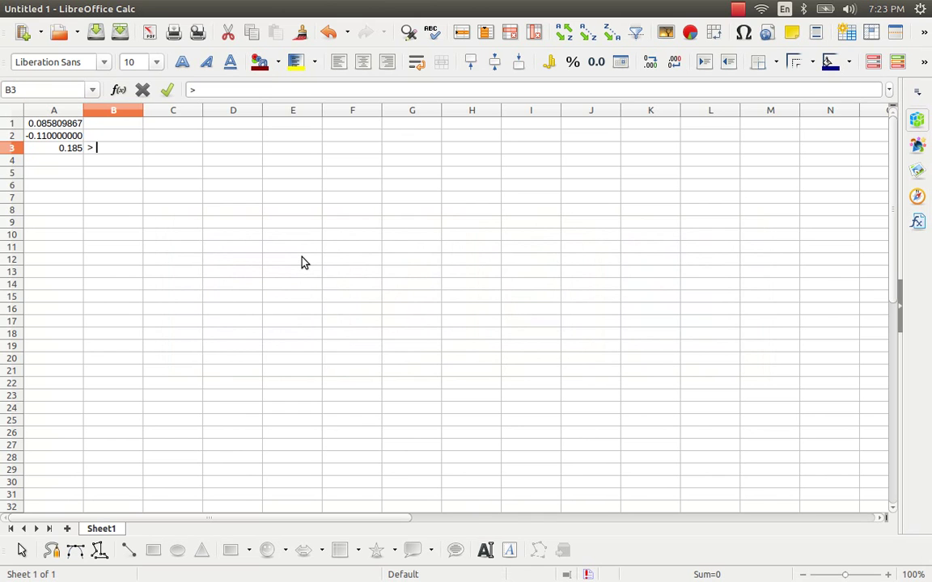
{"action": "type", "text": " 0.05"}
{"action": "key", "text": "Return"}
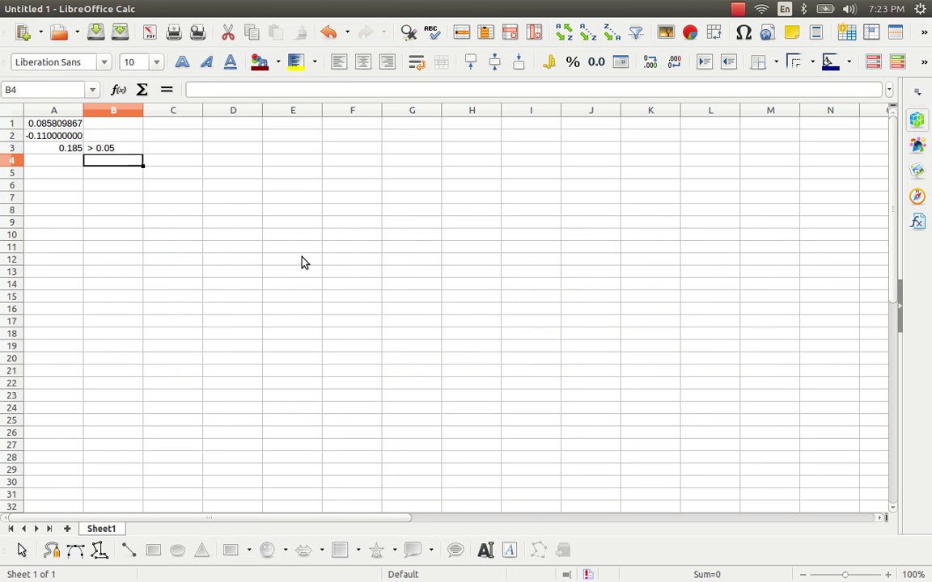
- Review the mean difference in the PSPP output once more and return to the INCOME1 and INCOME2 columns in the data editor
{"action": "key", "text": "alt+Tab"}
{"action": "key", "text": "alt+Tab"}
{"action": "key", "text": "alt+Tab"}
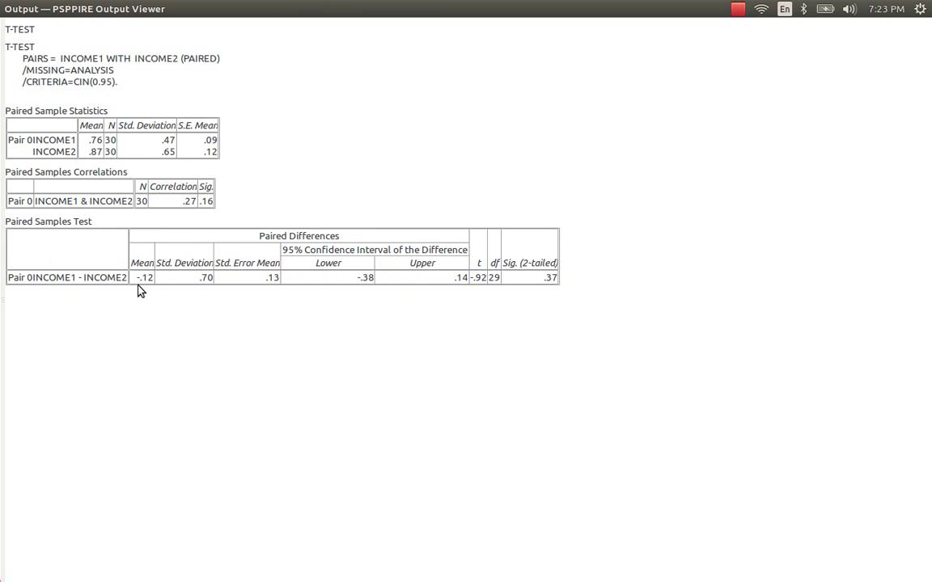
{"action": "key", "text": "alt+Tab"}
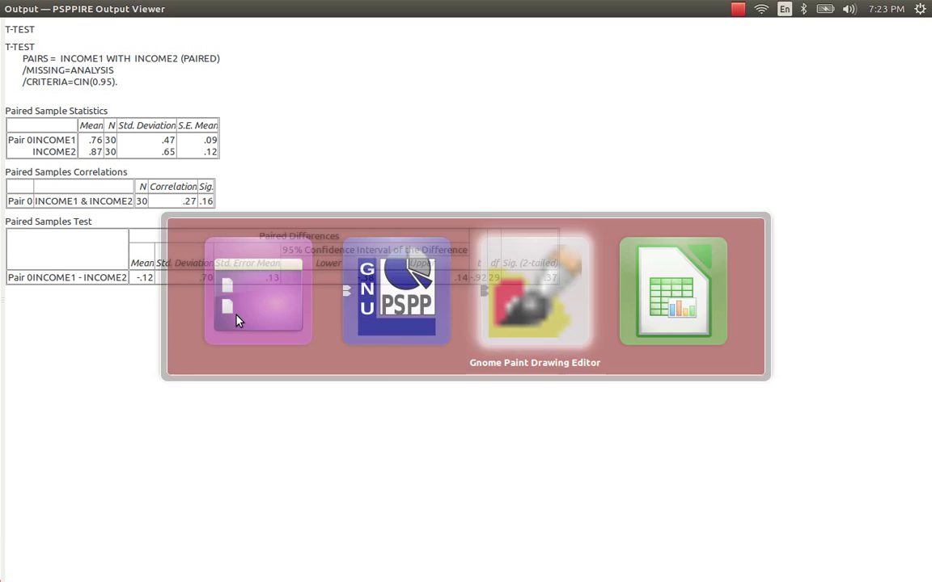
{"action": "key", "text": "alt+Tab"}
{"action": "key", "text": "alt+Tab"}
{"action": "key", "text": "alt+Tab"}
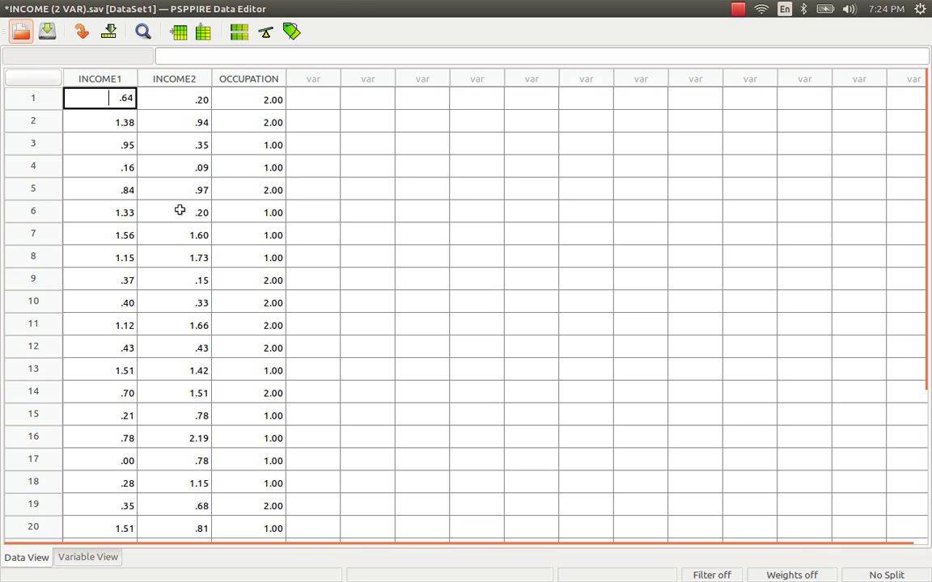
{"action": "left_click", "coordinate": [738, 10]}
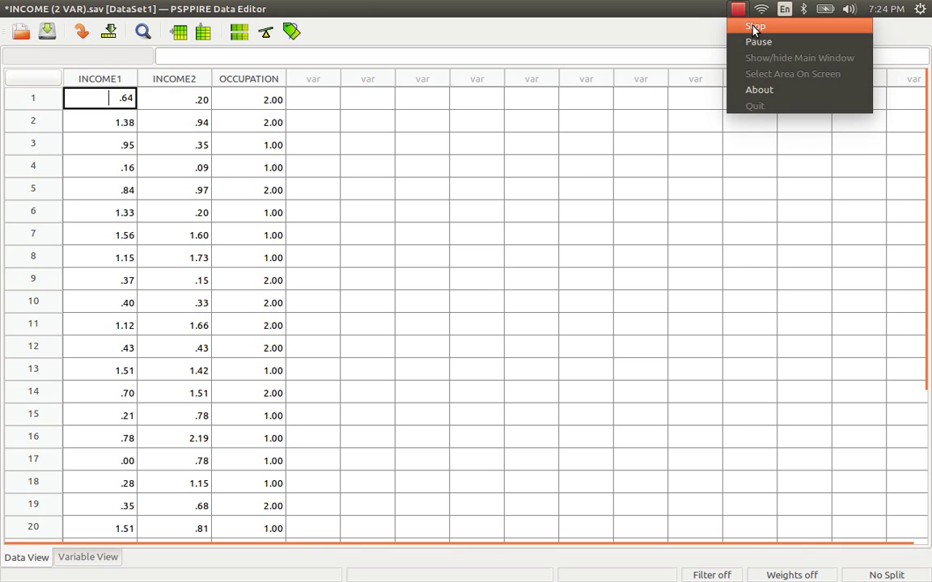